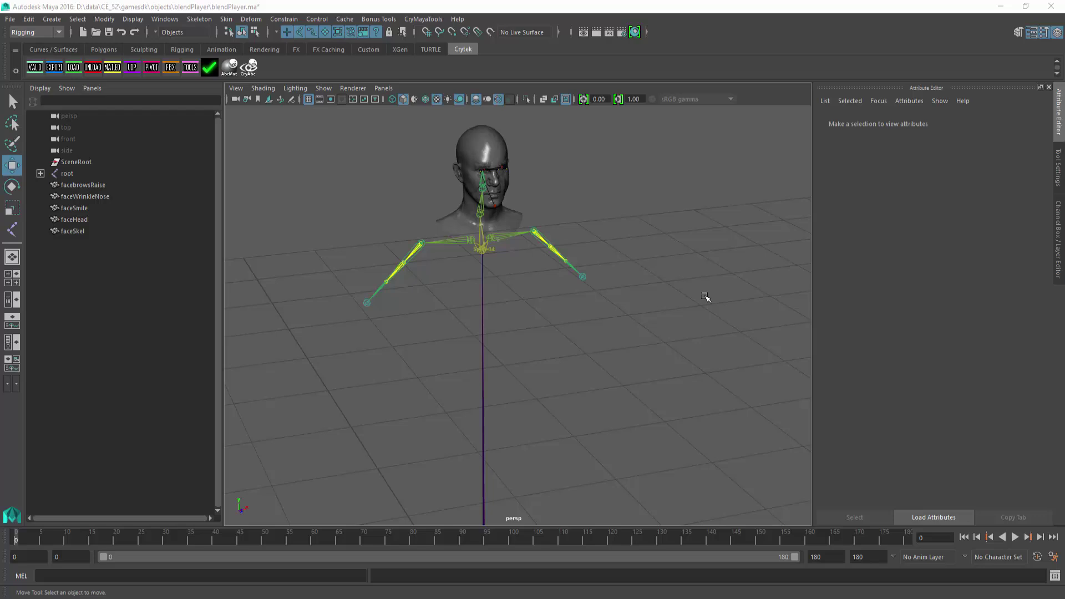
# - Examine the faceHead mesh and its facial target meshes faceSmile, faceWrinkleNose and facebrowsRaise one by one
pyautogui.keyDown('alt'); pyautogui.moveTo(708, 364); pyautogui.dragTo(694, 359); pyautogui.keyUp('alt')
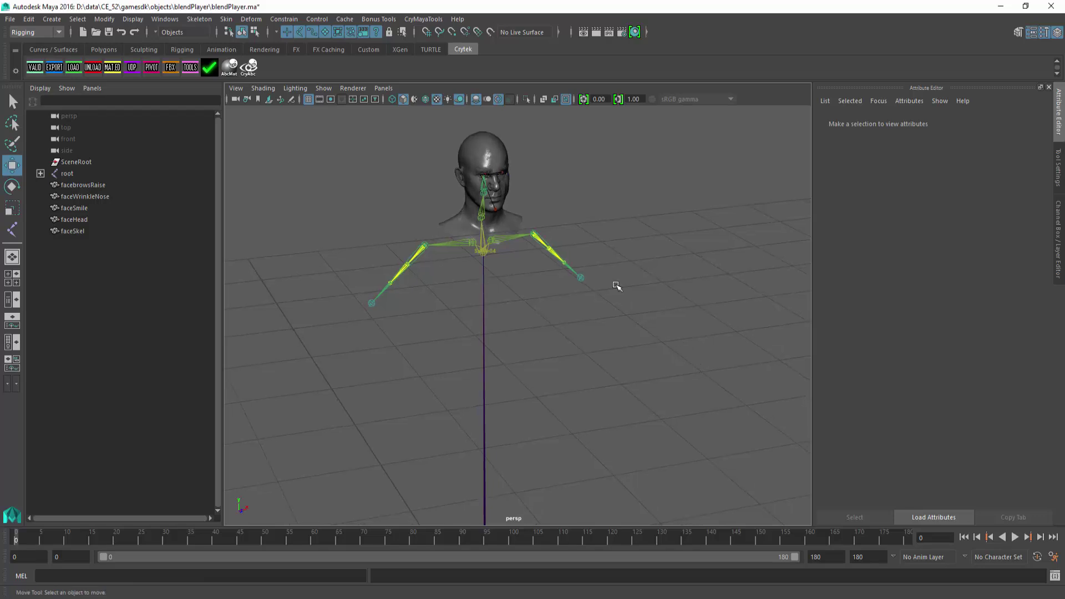
pyautogui.keyDown('alt'); pyautogui.moveTo(520, 163); pyautogui.dragTo(624, 316, button='right'); pyautogui.keyUp('alt')
pyautogui.click(84, 219)
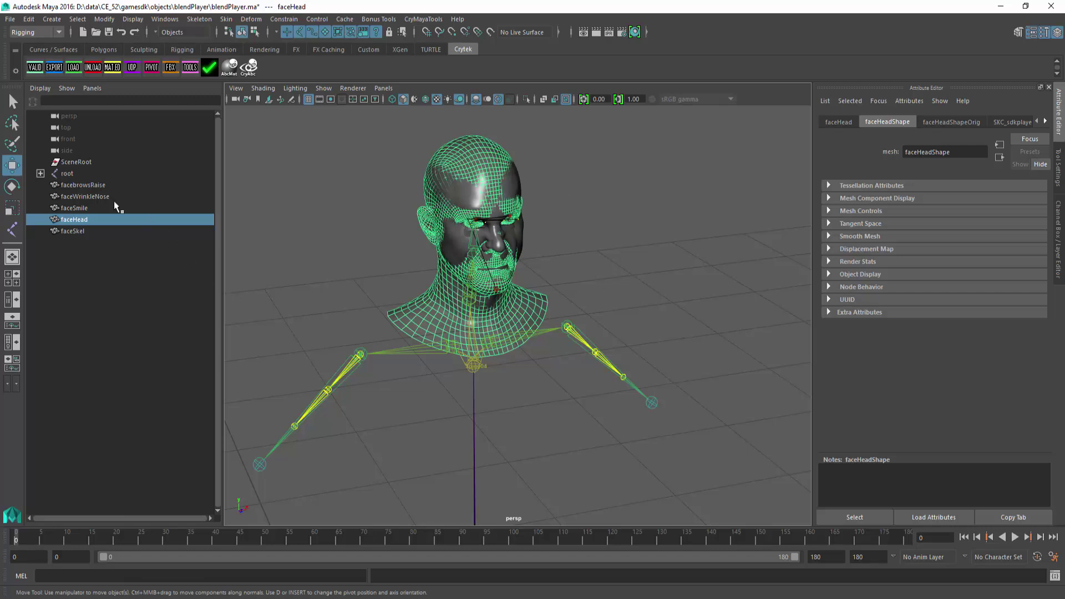
pyautogui.click(85, 209)
pyautogui.click(99, 197)
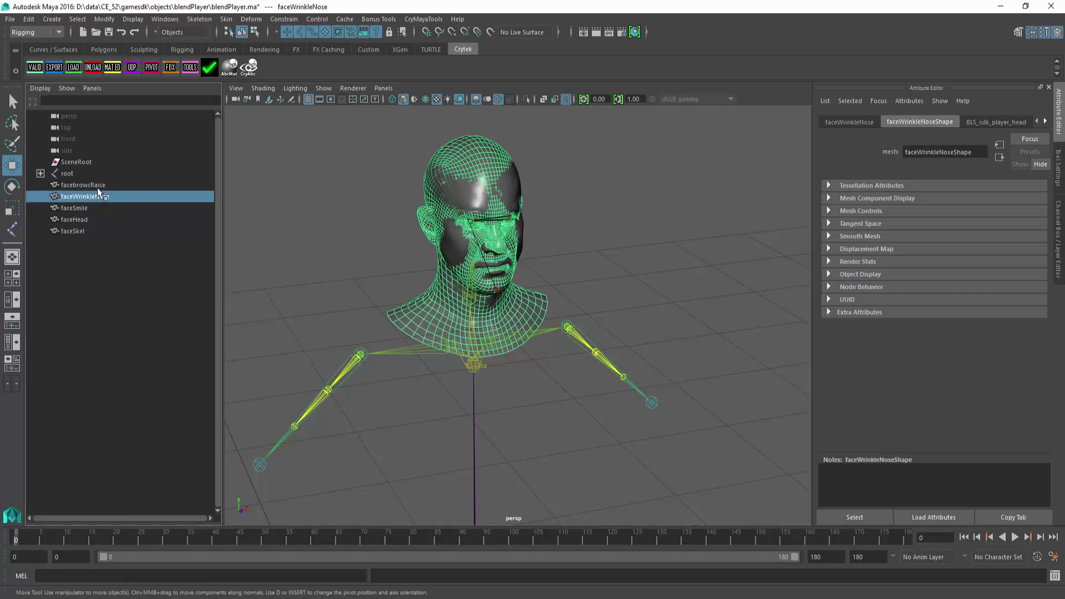
pyautogui.click(98, 185)
pyautogui.click(446, 256)
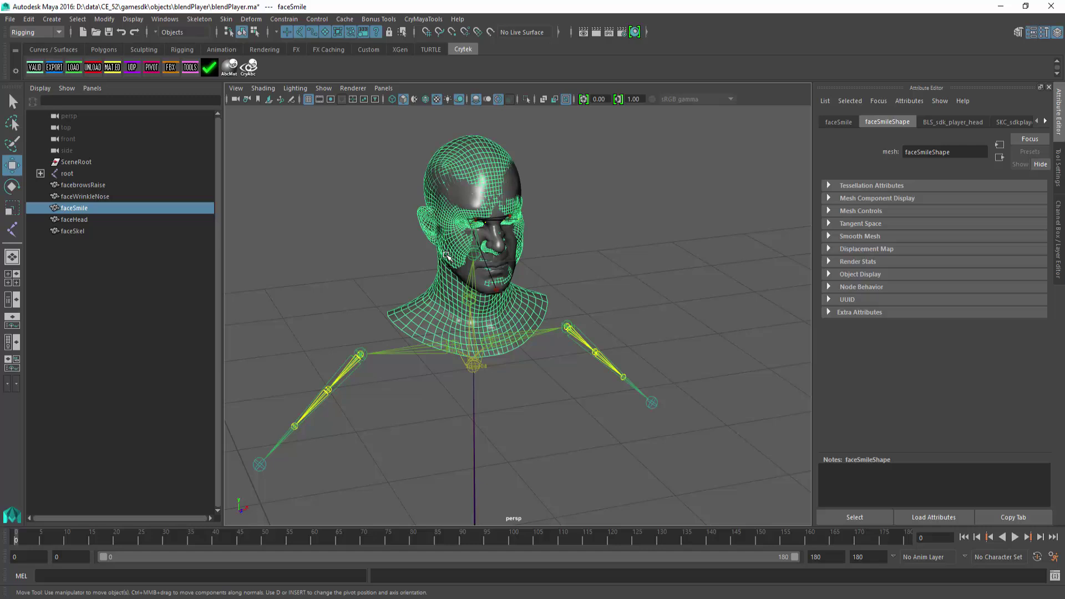
# - Hide the three target meshes facebrowsRaise, faceWrinkleNose and faceSmile
pyautogui.keyDown('shift'); pyautogui.click(84, 186); pyautogui.keyUp('shift')
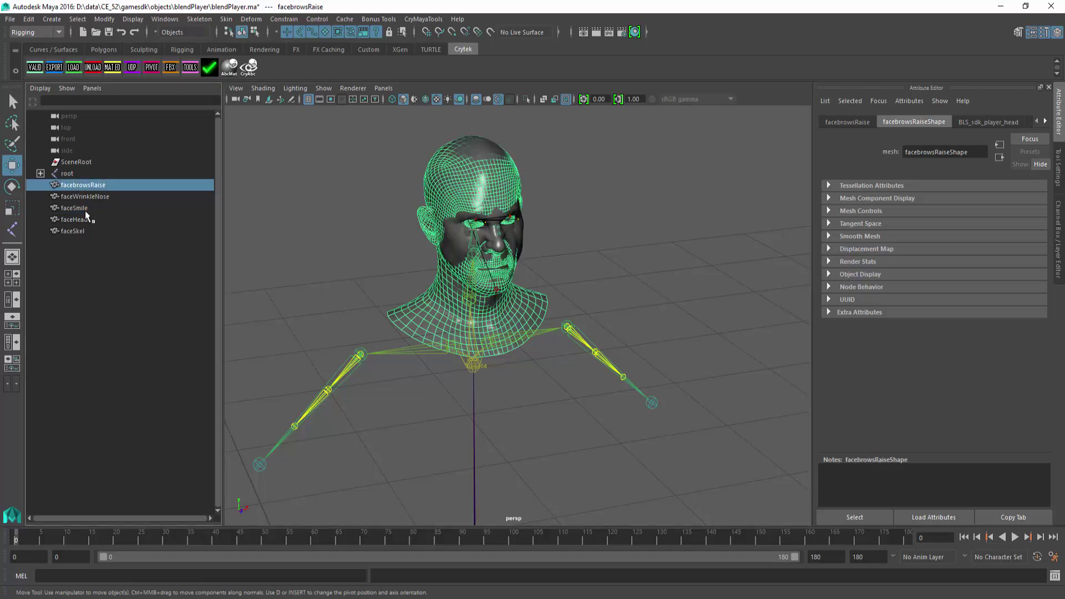
pyautogui.press('space')
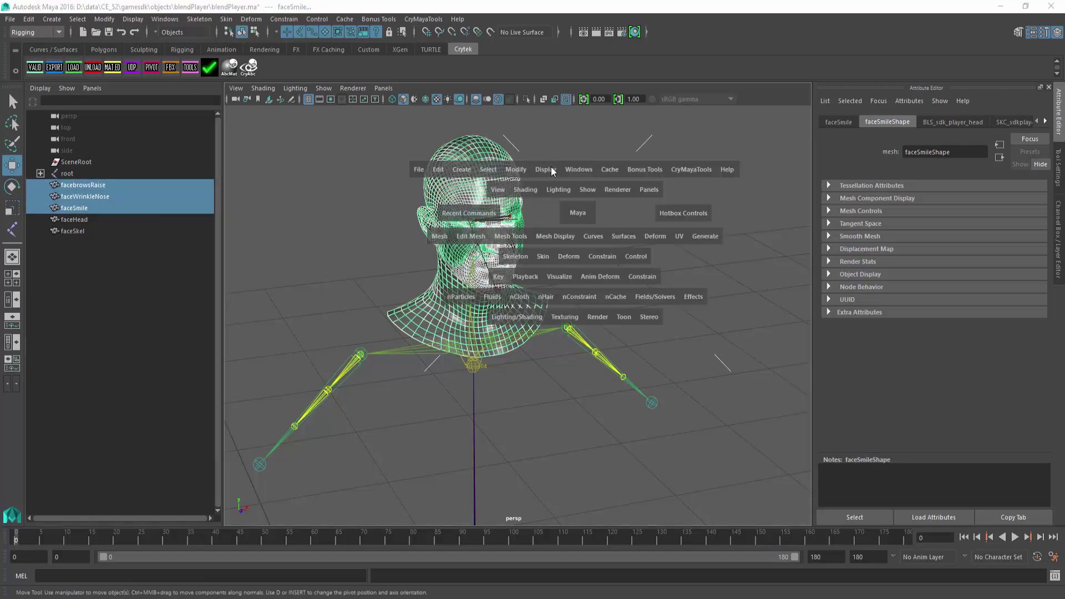
pyautogui.click(551, 168)
pyautogui.moveTo(558, 244)
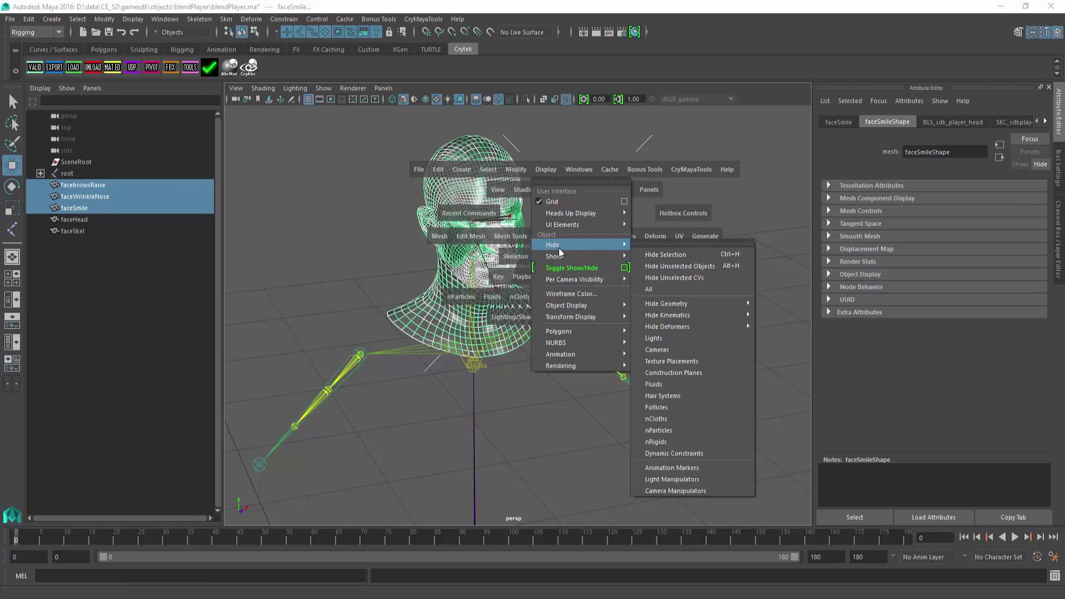
pyautogui.click(715, 255)
# - Examine the BLS_sdk_player_head blend shape weights on the faceHead mesh
pyautogui.keyDown('alt'); pyautogui.moveTo(715, 297); pyautogui.dragTo(690, 345); pyautogui.keyUp('alt')
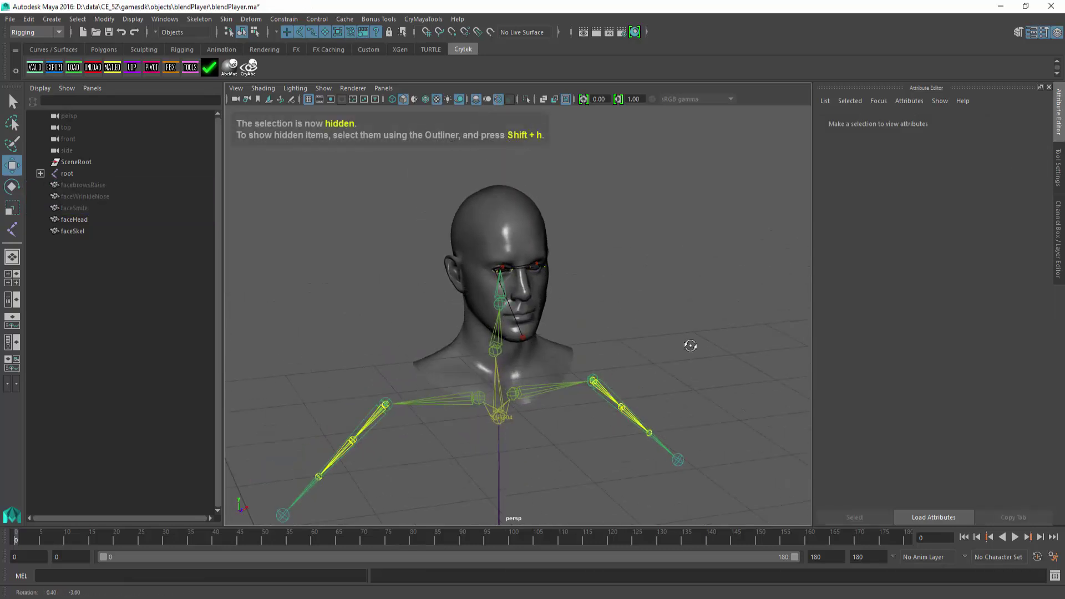
pyautogui.keyDown('alt'); pyautogui.moveTo(690, 345); pyautogui.dragTo(804, 410, button='right'); pyautogui.keyUp('alt')
pyautogui.keyDown('alt'); pyautogui.moveTo(743, 308); pyautogui.dragTo(744, 407, button='middle'); pyautogui.keyUp('alt')
pyautogui.click(514, 172)
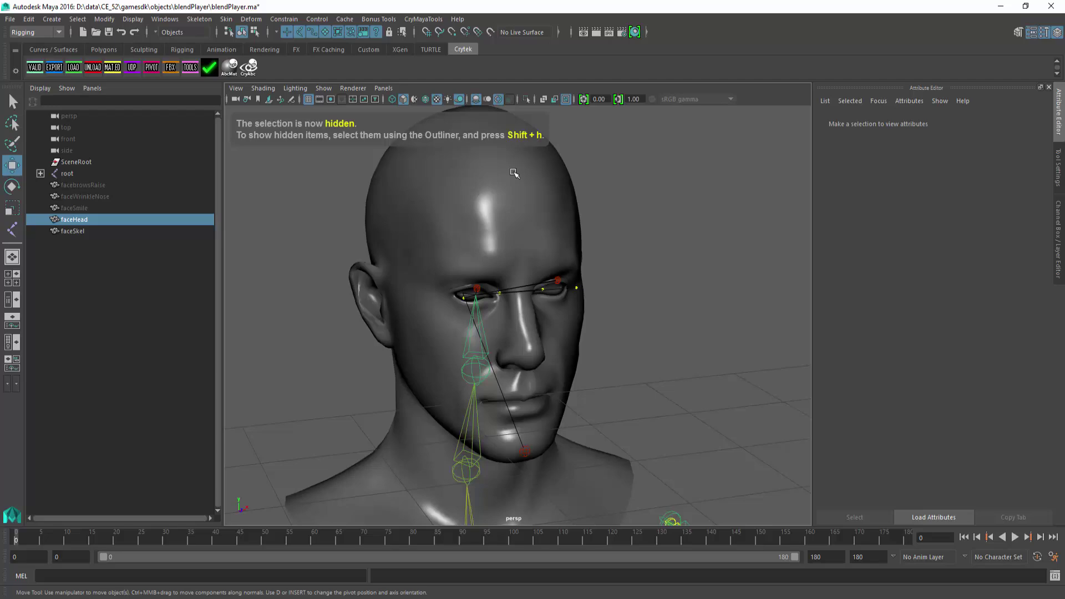
pyautogui.click(1045, 122)
pyautogui.click(1046, 121)
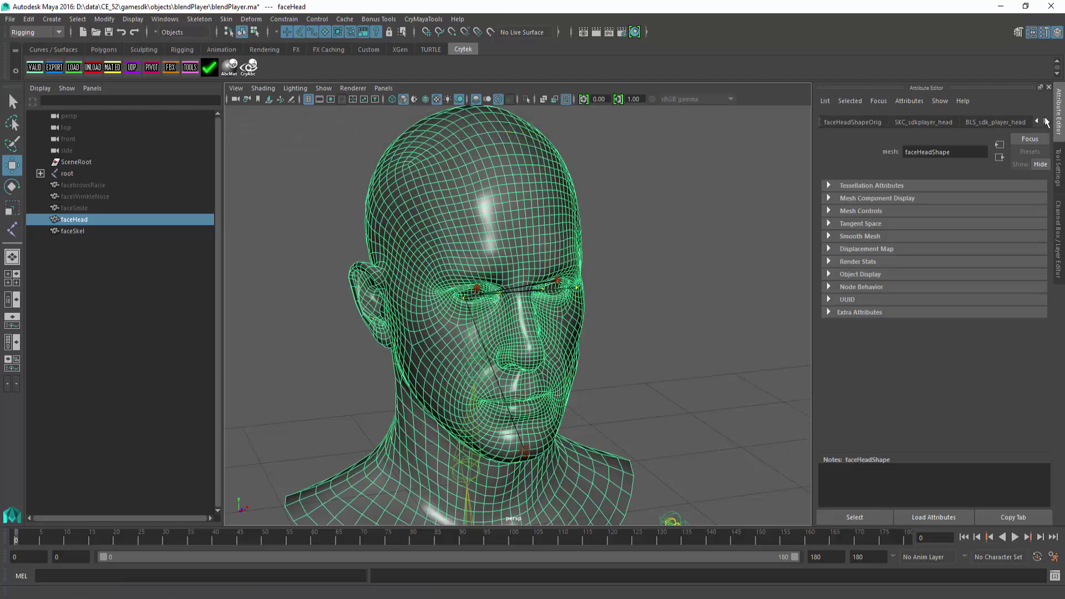
pyautogui.click(1046, 121)
pyautogui.click(975, 122)
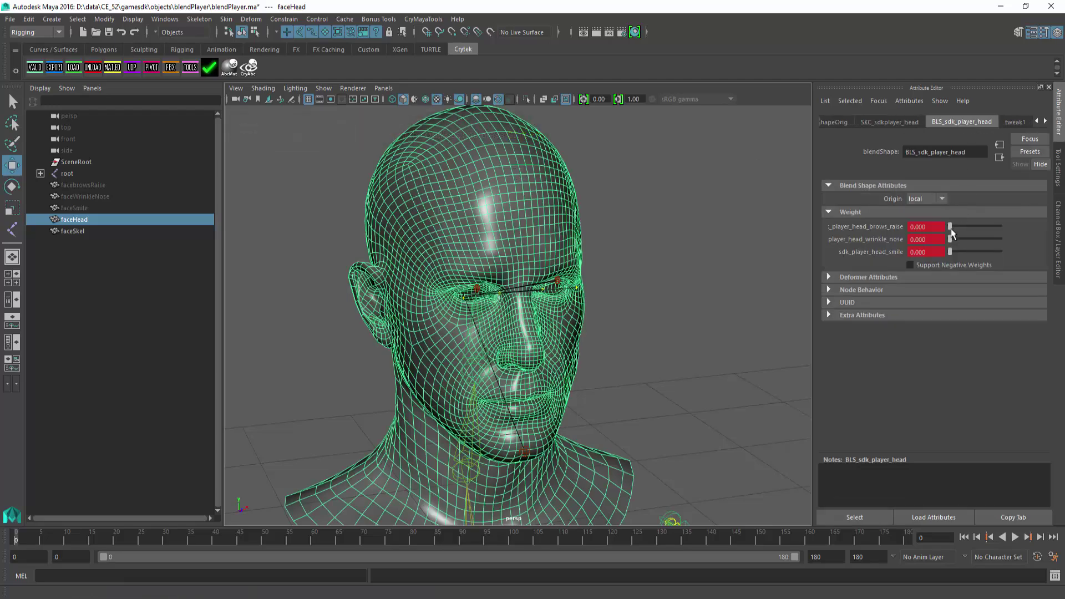
pyautogui.moveTo(951, 228); pyautogui.dragTo(867, 251)
# - Clear the selection and expand the root joint to show its child joints
pyautogui.scroll(-6, 665, 472)
pyautogui.click(792, 406)
pyautogui.keyDown('alt'); pyautogui.moveTo(792, 407); pyautogui.dragTo(660, 441, button='right'); pyautogui.keyUp('alt')
pyautogui.keyDown('alt'); pyautogui.moveTo(707, 470); pyautogui.dragTo(707, 303, button='middle'); pyautogui.keyUp('alt')
pyautogui.keyDown('alt'); pyautogui.moveTo(707, 302); pyautogui.dragTo(621, 333); pyautogui.keyUp('alt')
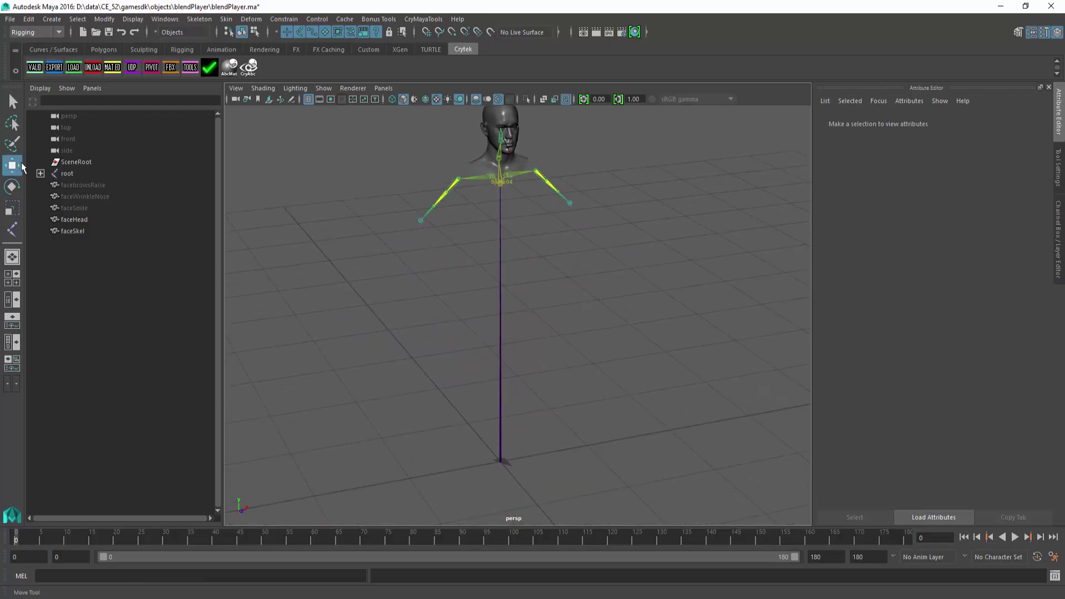
pyautogui.click(40, 174)
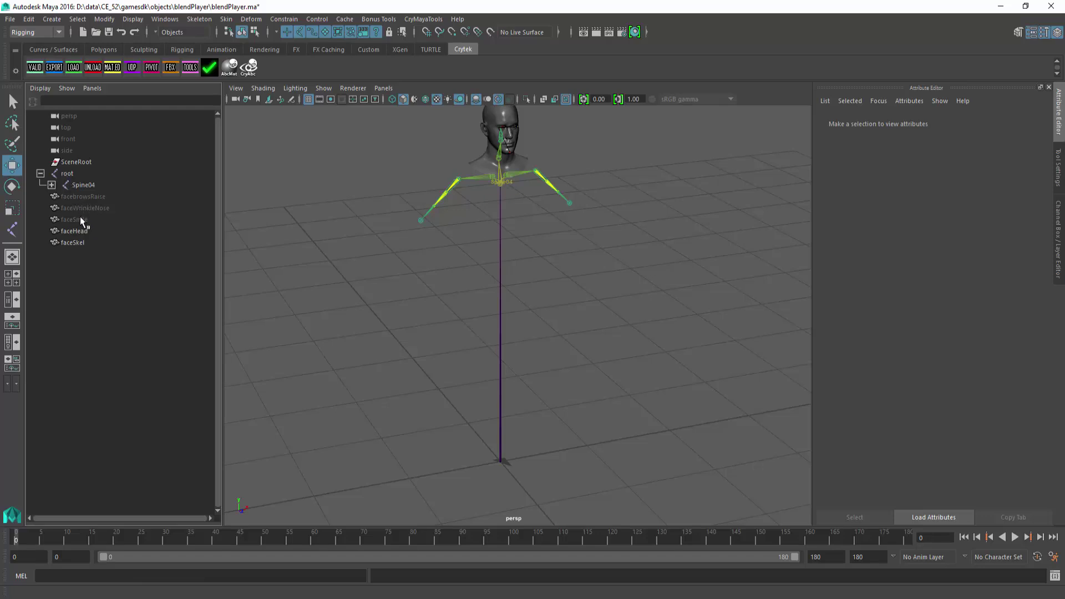
pyautogui.click(646, 331)
pyautogui.keyDown('alt'); pyautogui.moveTo(662, 364); pyautogui.dragTo(607, 353, button='right'); pyautogui.keyUp('alt')
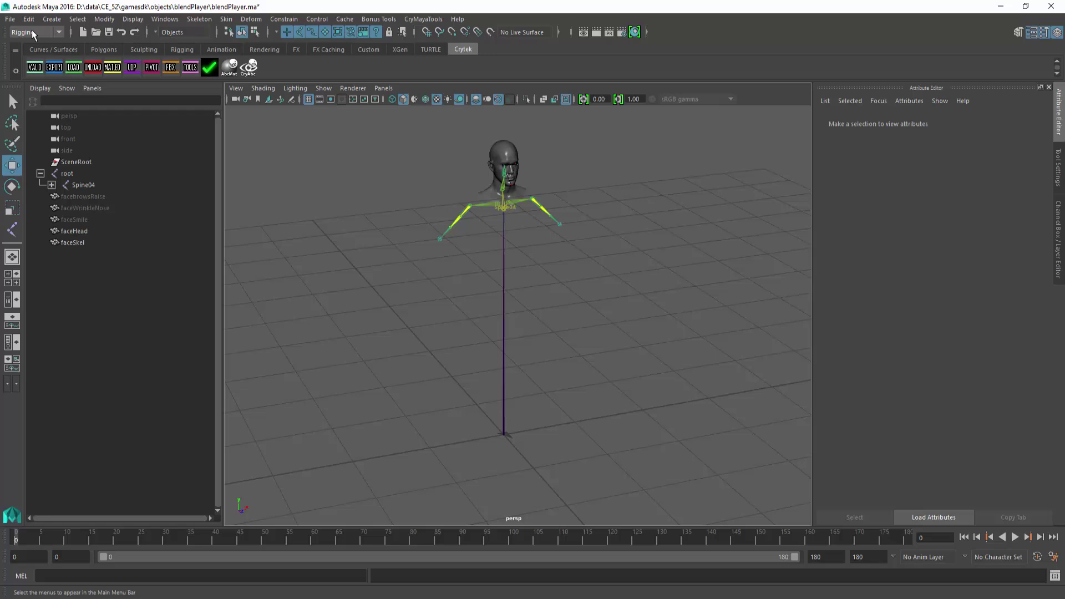
# - Create a new joint at the origin as a child of root with the Joint tool
pyautogui.click(199, 19)
pyautogui.click(238, 46)
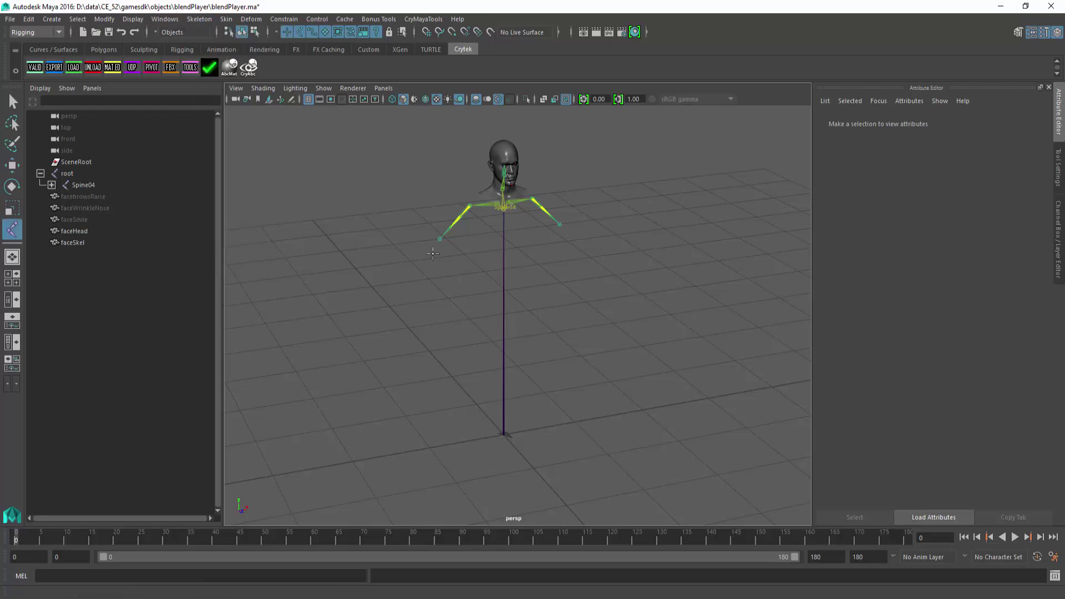
pyautogui.click(504, 434)
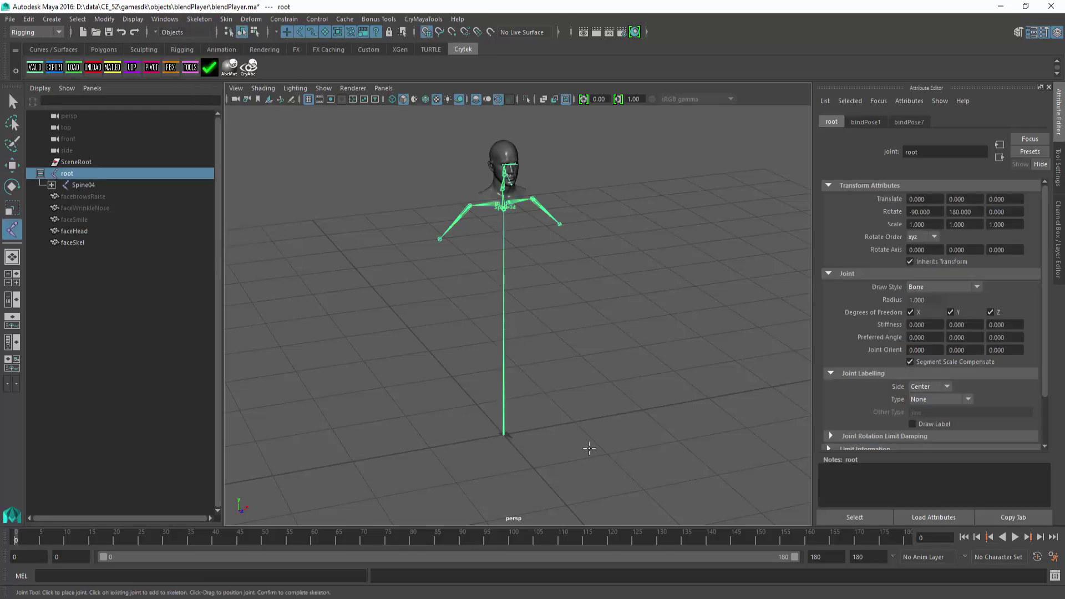
pyautogui.click(507, 435)
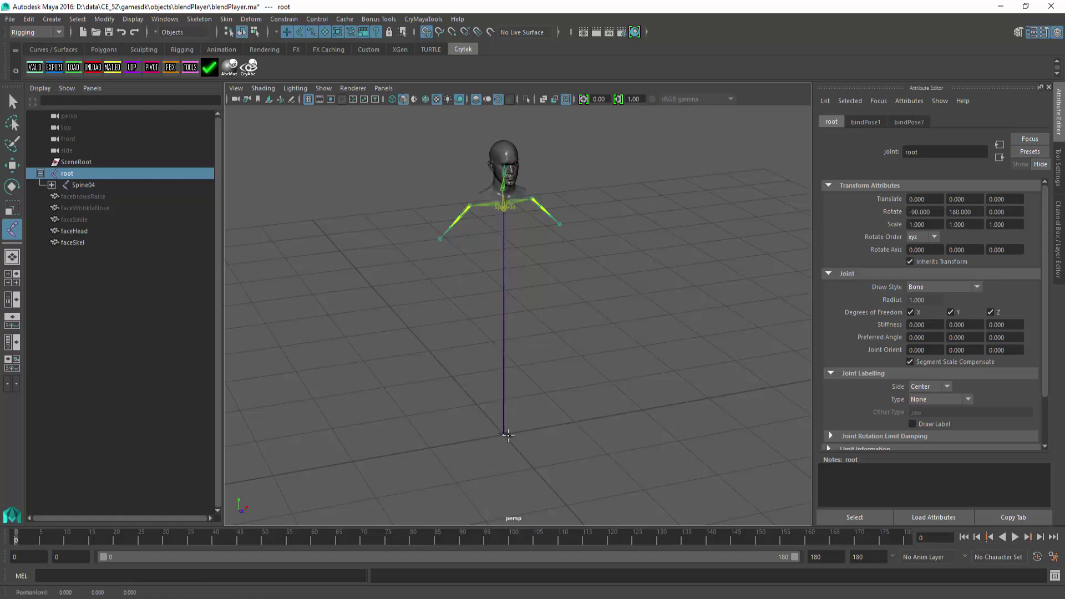
pyautogui.click(503, 434)
pyautogui.press('w')
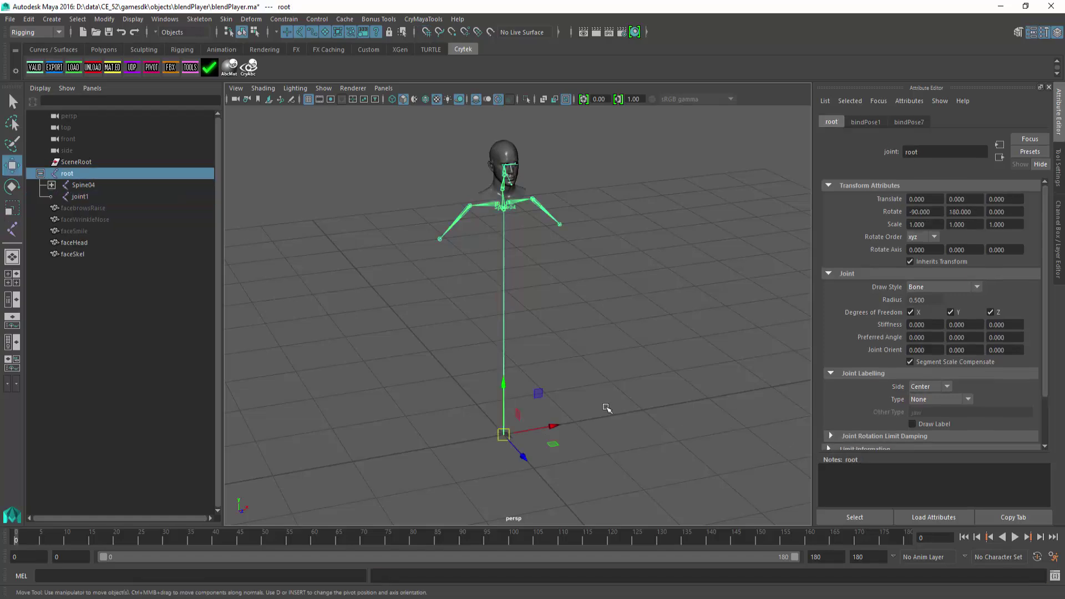
# - Duplicate joint1 twice under root
pyautogui.click(79, 197)
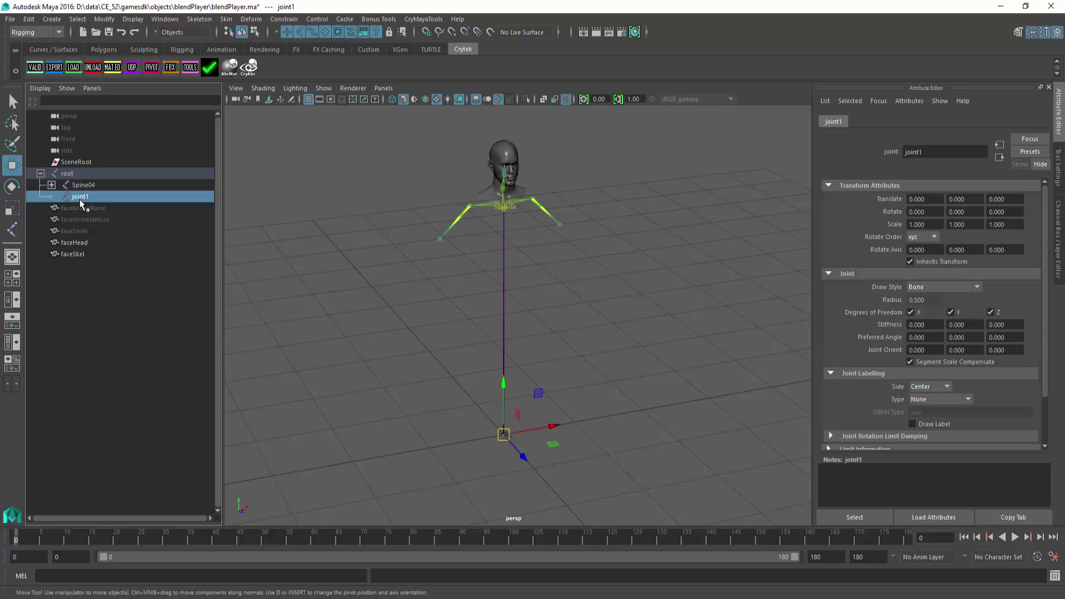
pyautogui.hotkey('ctrl', 'd')
pyautogui.hotkey('ctrl', 'd')
# - Rename joint1 as facebrowsRaise, copying the name from the hidden brow target mesh
pyautogui.doubleClick(98, 232)
pyautogui.hotkey('ctrl', 'c')
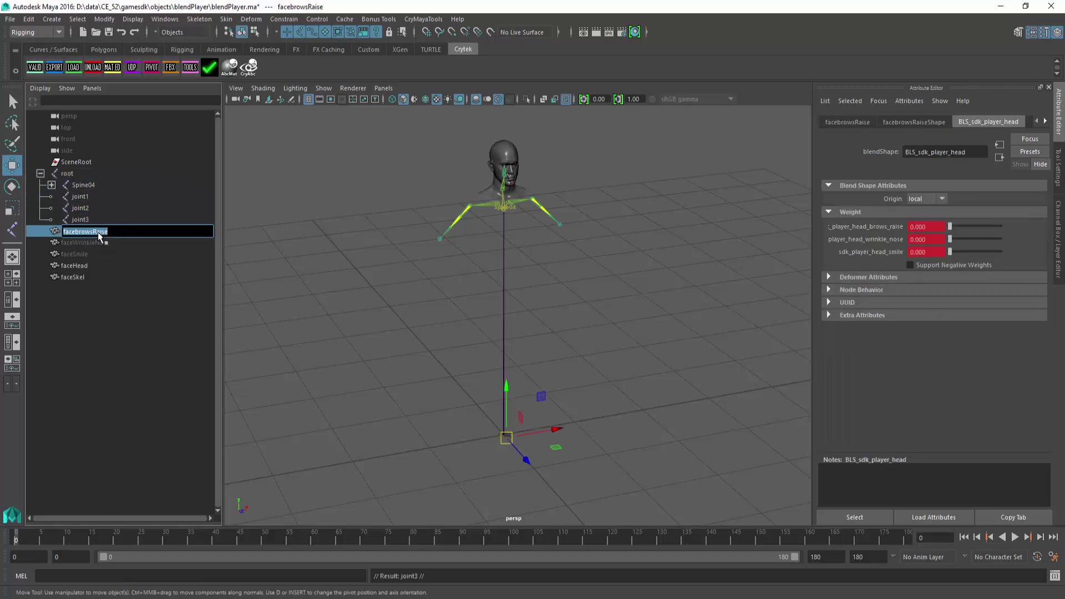
pyautogui.doubleClick(87, 198)
pyautogui.hotkey('ctrl', 'v')
pyautogui.press('Return')
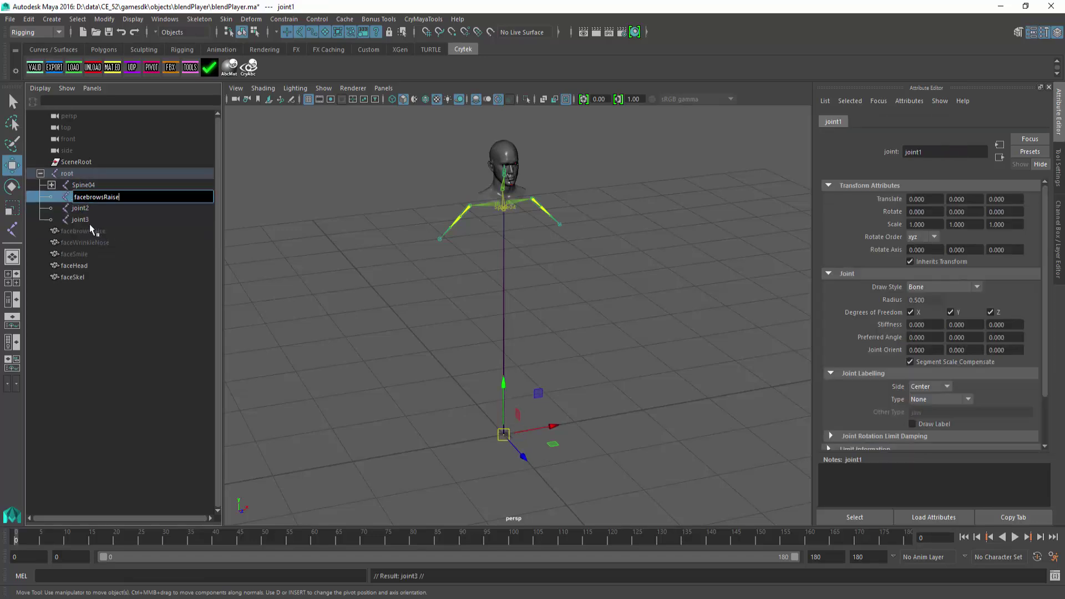
# - Rename joint2 as faceWrinkleNose and joint3 as faceSmile, copying the names from the matching target meshes
pyautogui.doubleClick(92, 243)
pyautogui.hotkey('ctrl', 'c')
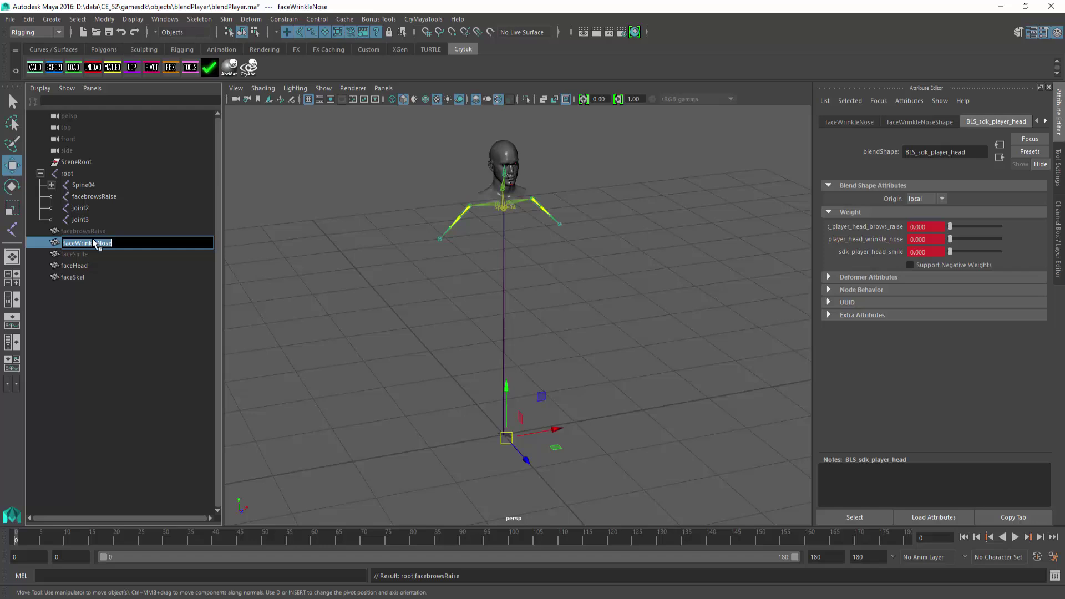
pyautogui.doubleClick(82, 209)
pyautogui.hotkey('ctrl', 'v')
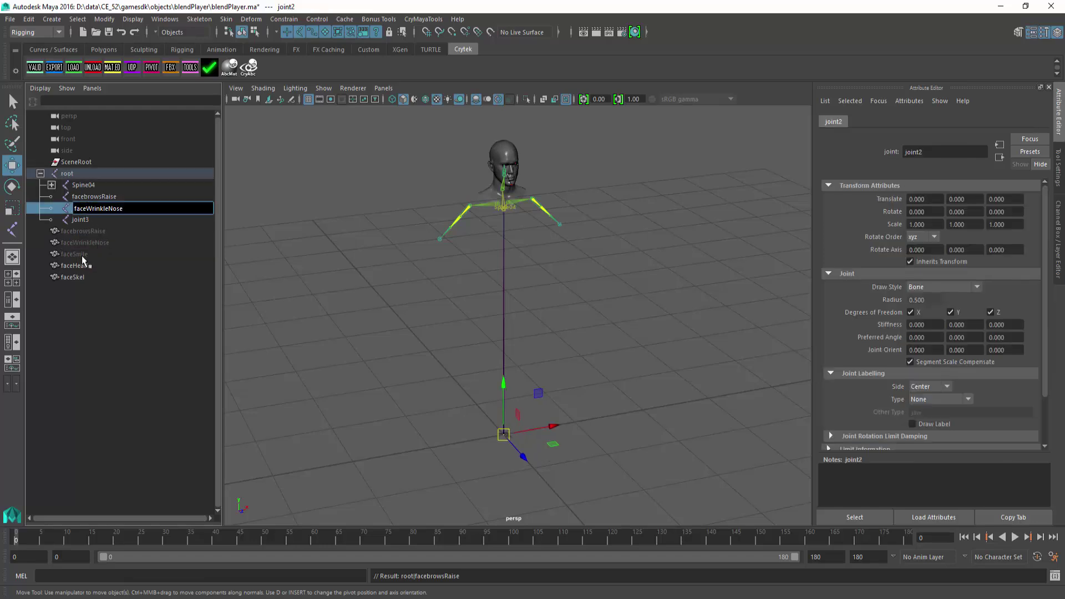
pyautogui.doubleClick(82, 255)
pyautogui.hotkey('ctrl', 'c')
pyautogui.doubleClick(81, 217)
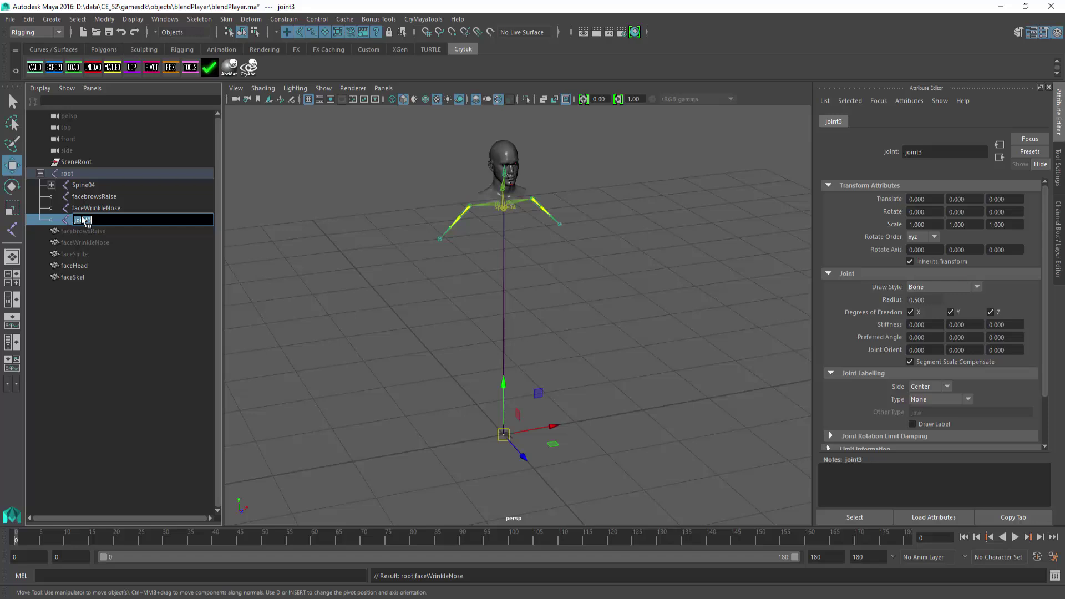
pyautogui.hotkey('ctrl', 'v')
# - Rename the facebrowsRaise joint as facebrowsRaise_blendWeightVertex and copy blendWeightVertex from its name
pyautogui.doubleClick(115, 197)
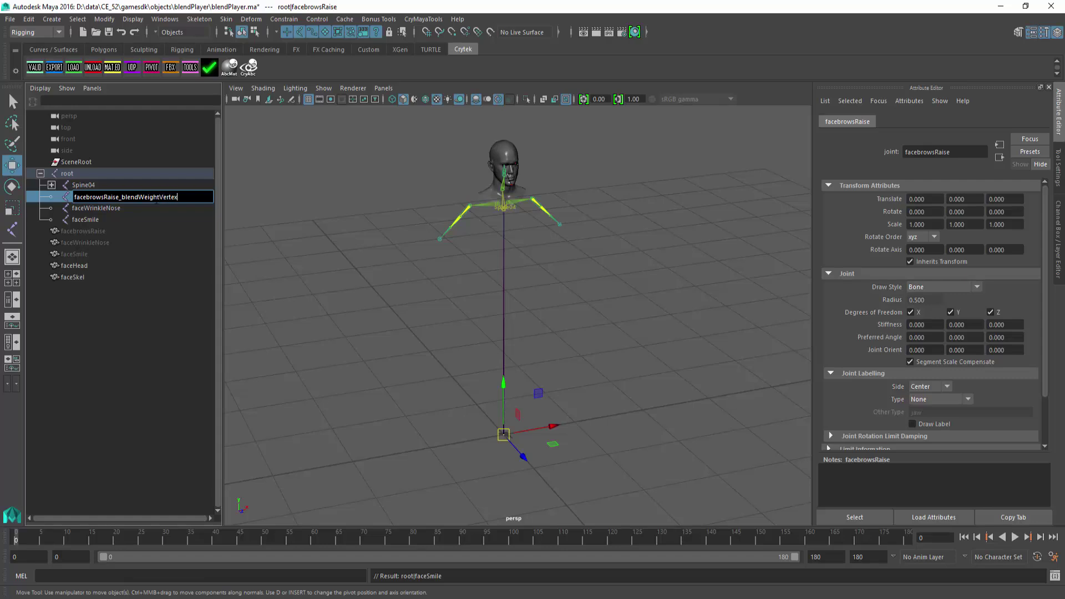
pyautogui.press('Return')
pyautogui.doubleClick(161, 198)
pyautogui.moveTo(177, 198); pyautogui.dragTo(123, 197)
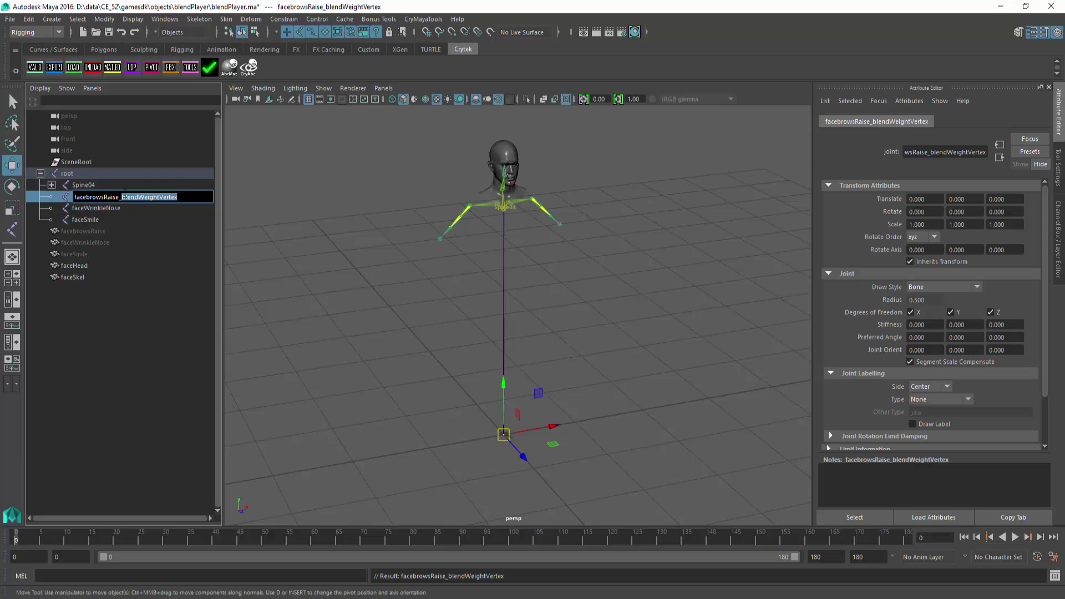
# - Append blendWeightVertex to the names of the faceWrinkleNose and faceSmile joints
pyautogui.click(120, 209)
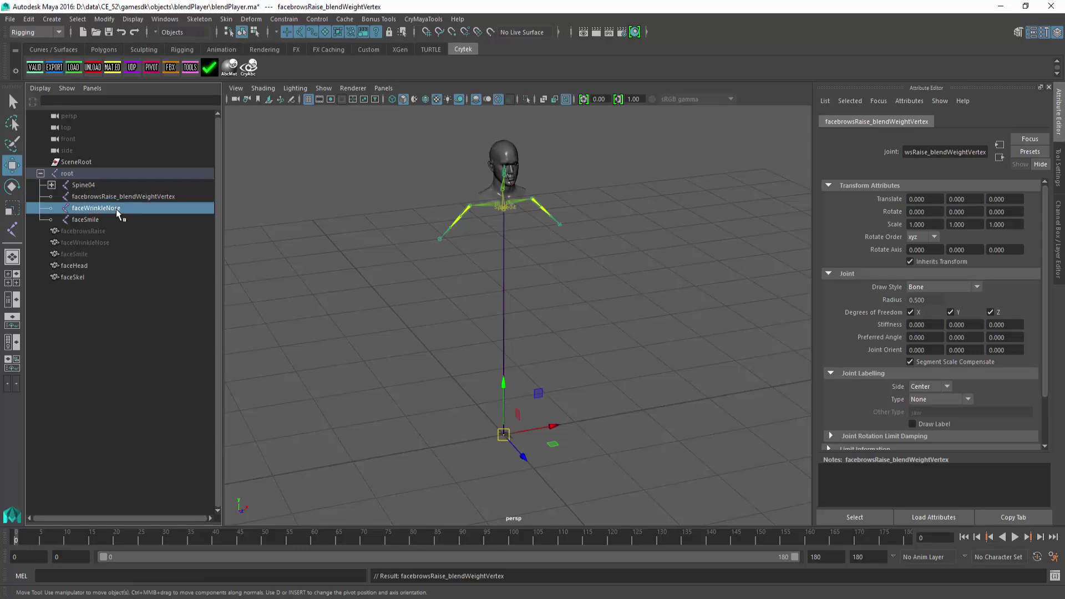
pyautogui.doubleClick(119, 209)
pyautogui.hotkey('ctrl', 'v')
pyautogui.press('Return')
pyautogui.doubleClick(111, 220)
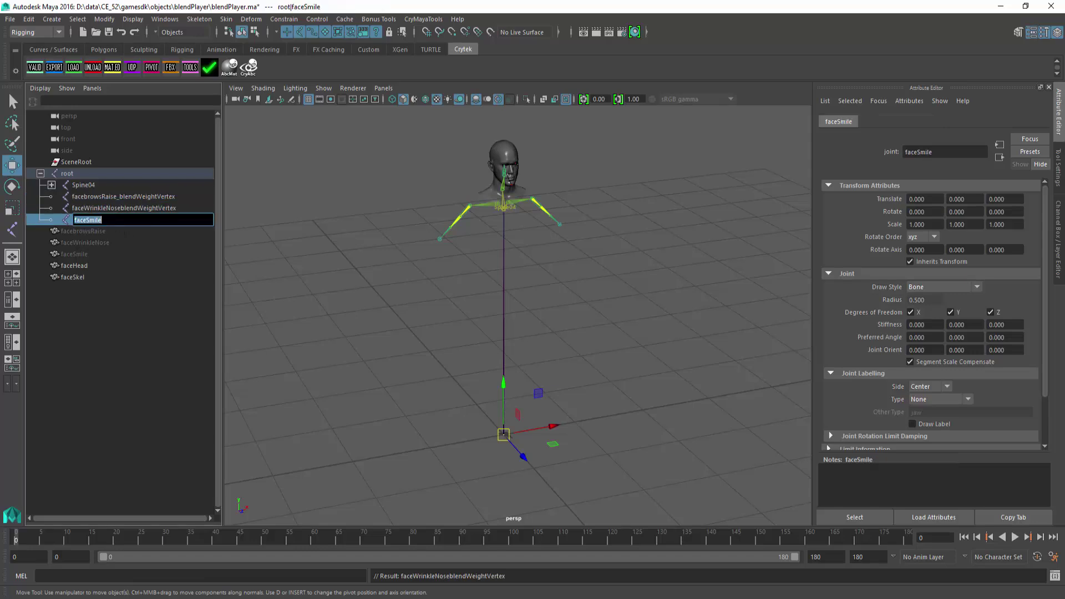
pyautogui.press('End')
pyautogui.hotkey('ctrl', 'v')
pyautogui.click(141, 315)
# - Create a CryExportNode for the faceHead mesh with file type Character Skin (.SKIN)
pyautogui.keyDown('alt'); pyautogui.moveTo(532, 349); pyautogui.dragTo(706, 361); pyautogui.keyUp('alt')
pyautogui.keyDown('alt'); pyautogui.moveTo(654, 368); pyautogui.dragTo(684, 392, button='right'); pyautogui.keyUp('alt')
pyautogui.keyDown('alt'); pyautogui.moveTo(684, 391); pyautogui.dragTo(679, 406, button='middle'); pyautogui.keyUp('alt')
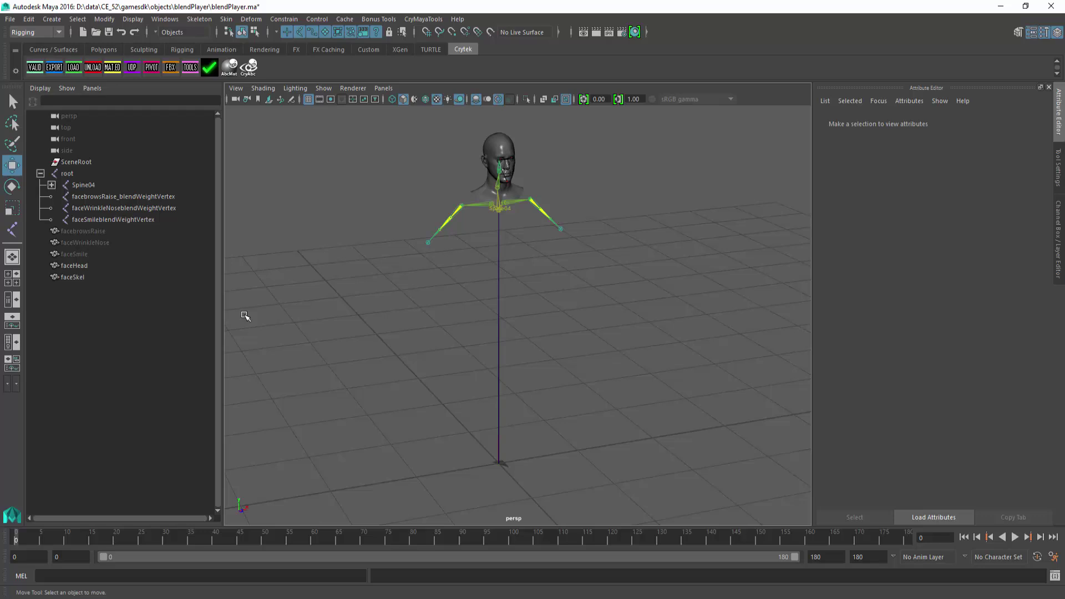
pyautogui.click(76, 265)
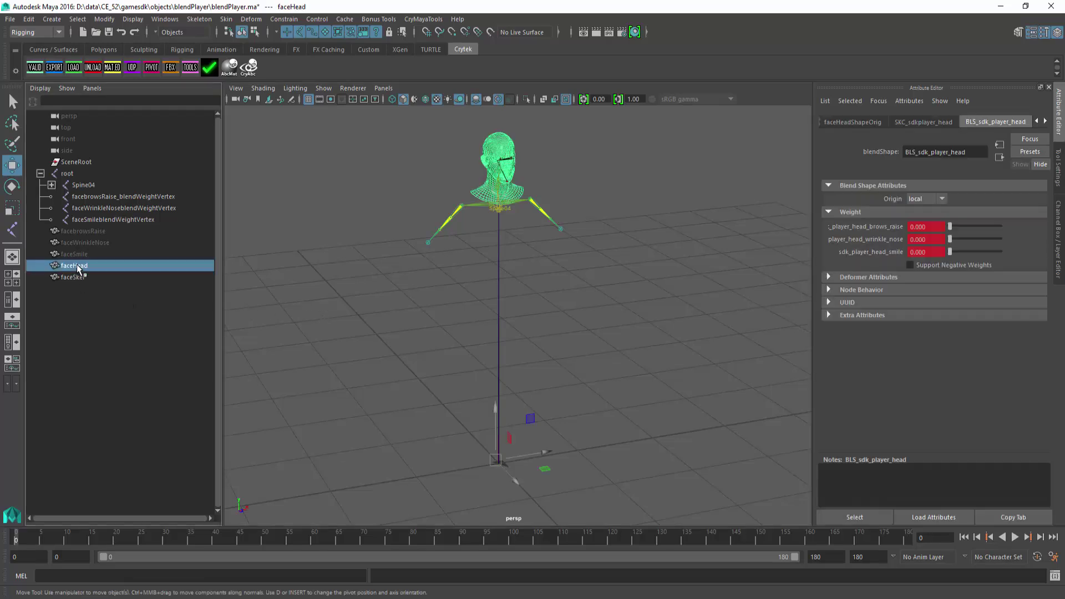
pyautogui.click(190, 68)
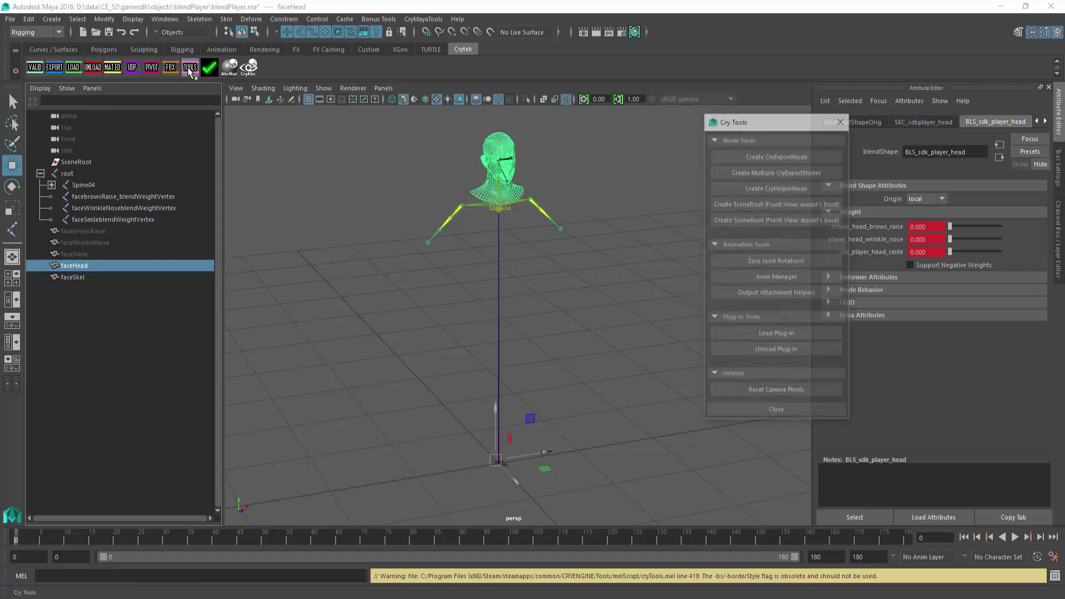
pyautogui.click(775, 158)
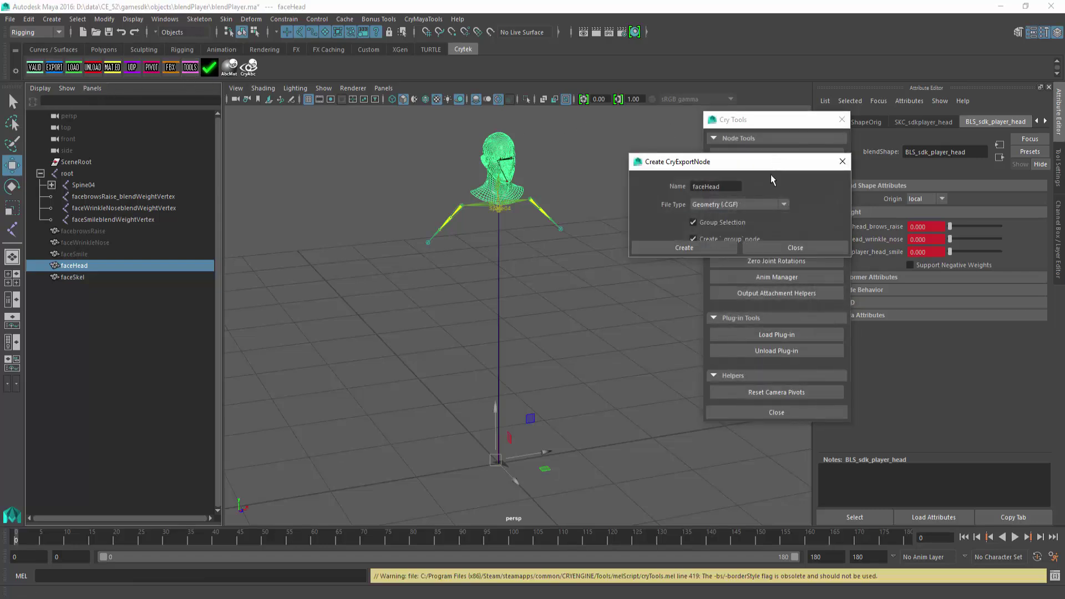
pyautogui.click(760, 205)
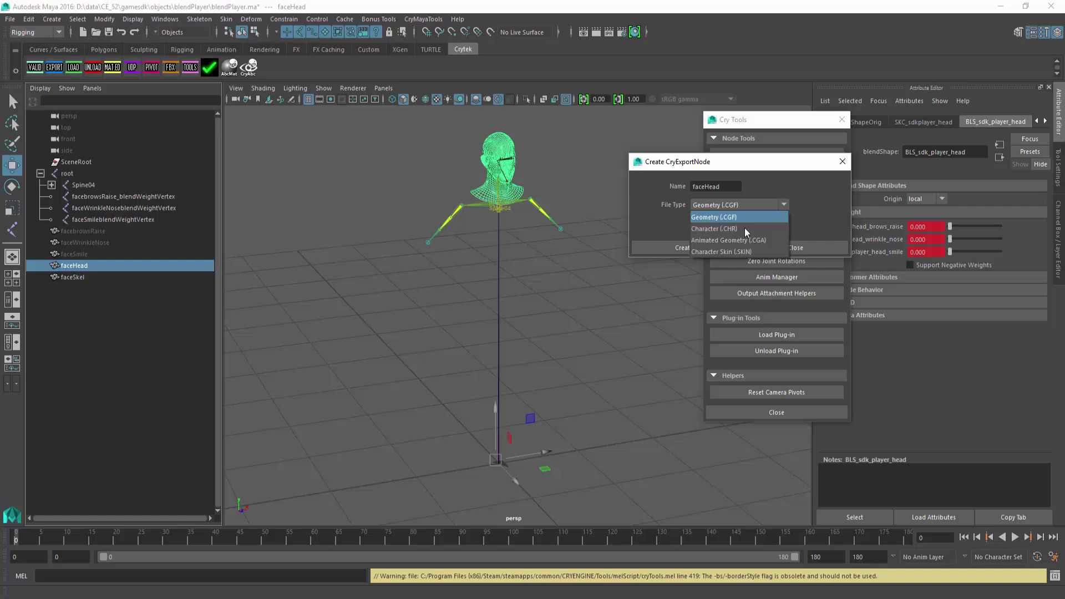
pyautogui.click(743, 251)
pyautogui.click(711, 244)
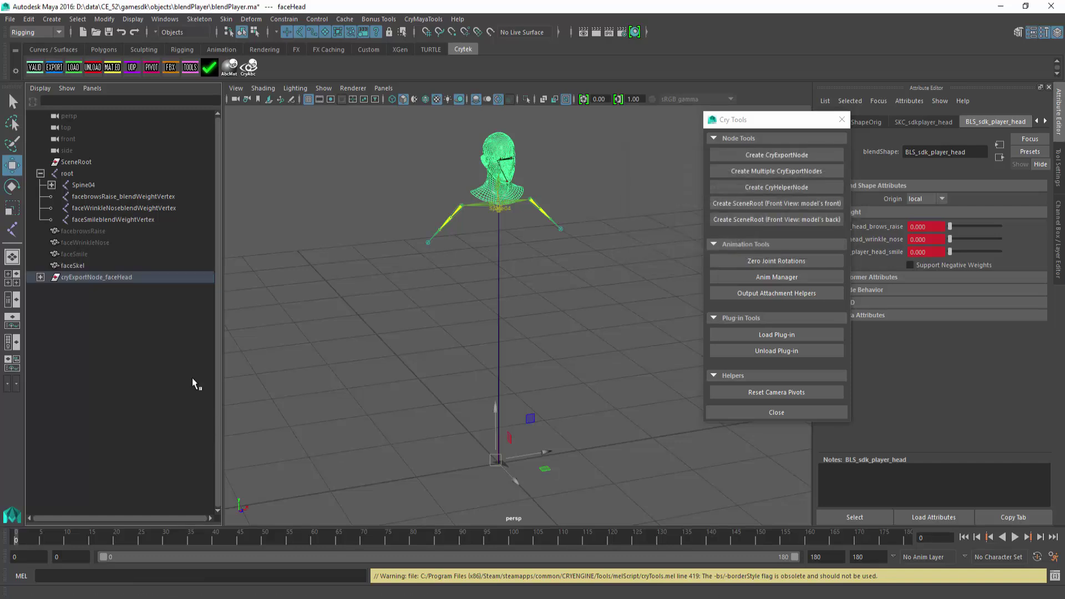
# - Create a CryExportNode for the faceSkel mesh with file type Character (.CHR)
pyautogui.click(75, 255)
pyautogui.click(74, 264)
pyautogui.click(760, 155)
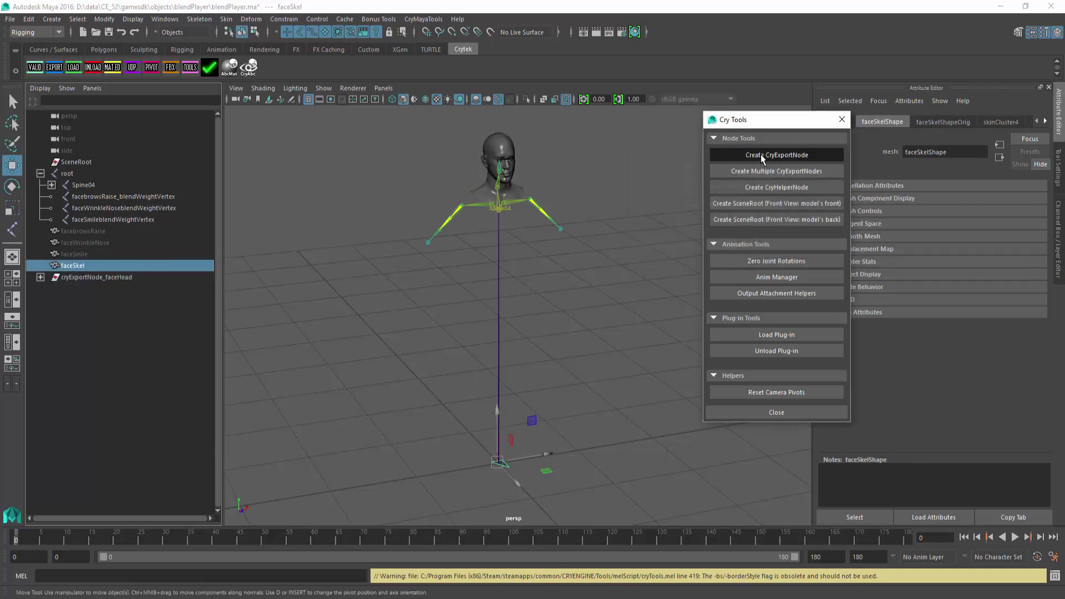
pyautogui.click(747, 204)
pyautogui.click(746, 227)
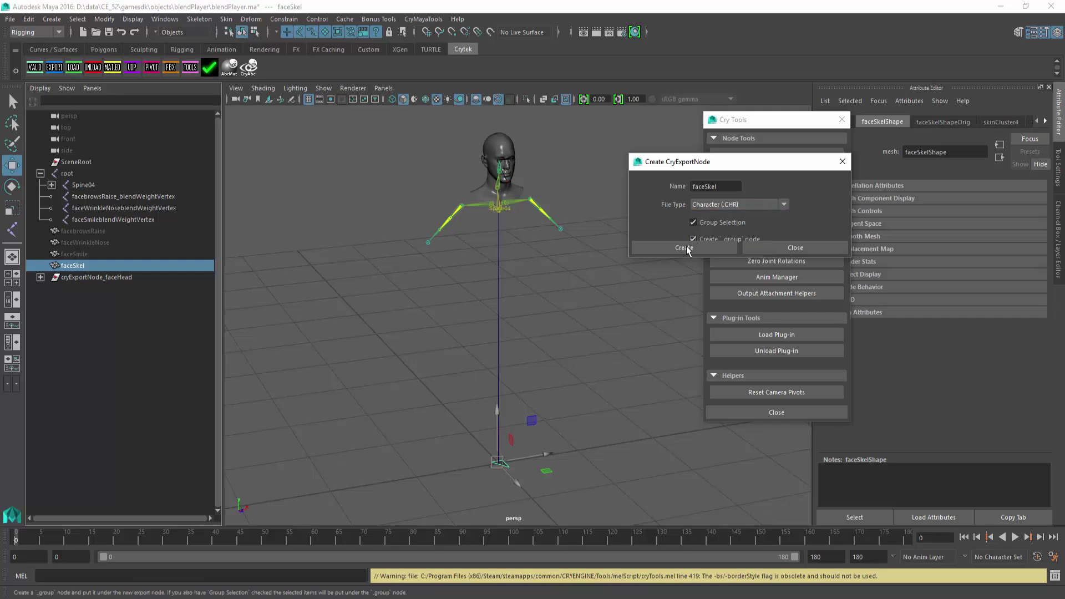
pyautogui.click(686, 246)
# - Create a material group named faceMAT from the faceHead and faceSkel export nodes
pyautogui.click(131, 275)
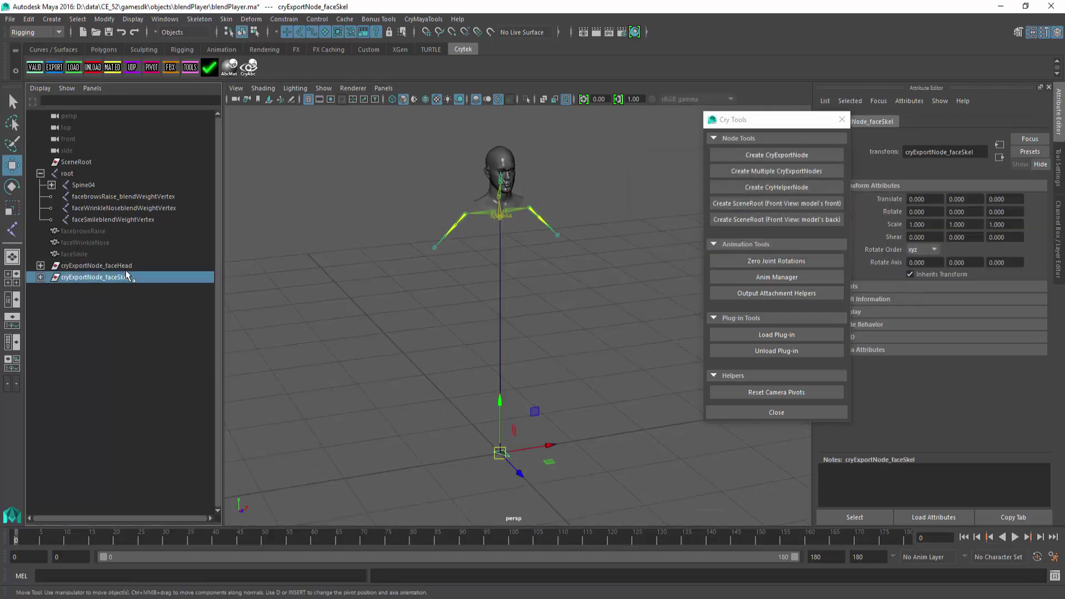
pyautogui.keyDown('ctrl'); pyautogui.click(125, 266); pyautogui.keyUp('ctrl')
pyautogui.click(110, 68)
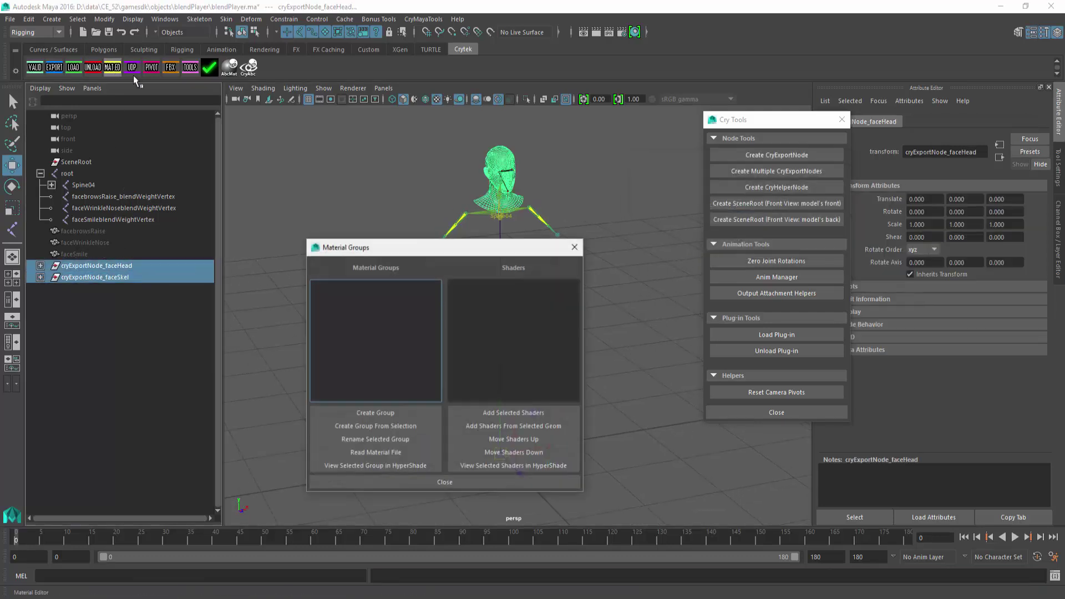
pyautogui.click(411, 425)
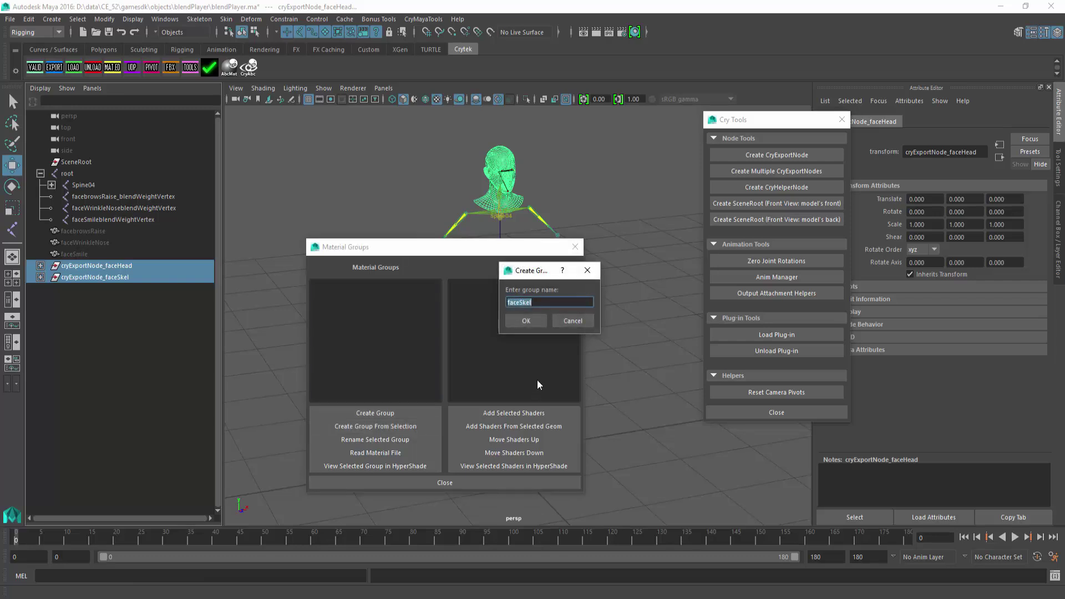
pyautogui.click(560, 302)
pyautogui.click(525, 321)
pyautogui.click(506, 285)
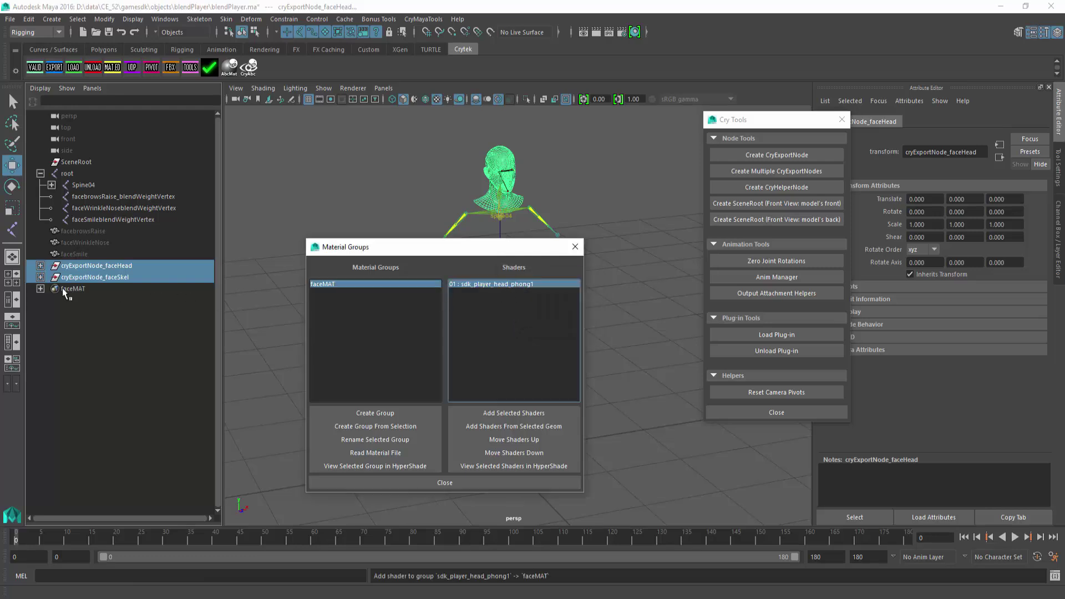
# - Rename the head shader inside the faceMAT group as face_SUB and close the Material Groups window
pyautogui.click(40, 289)
pyautogui.doubleClick(93, 300)
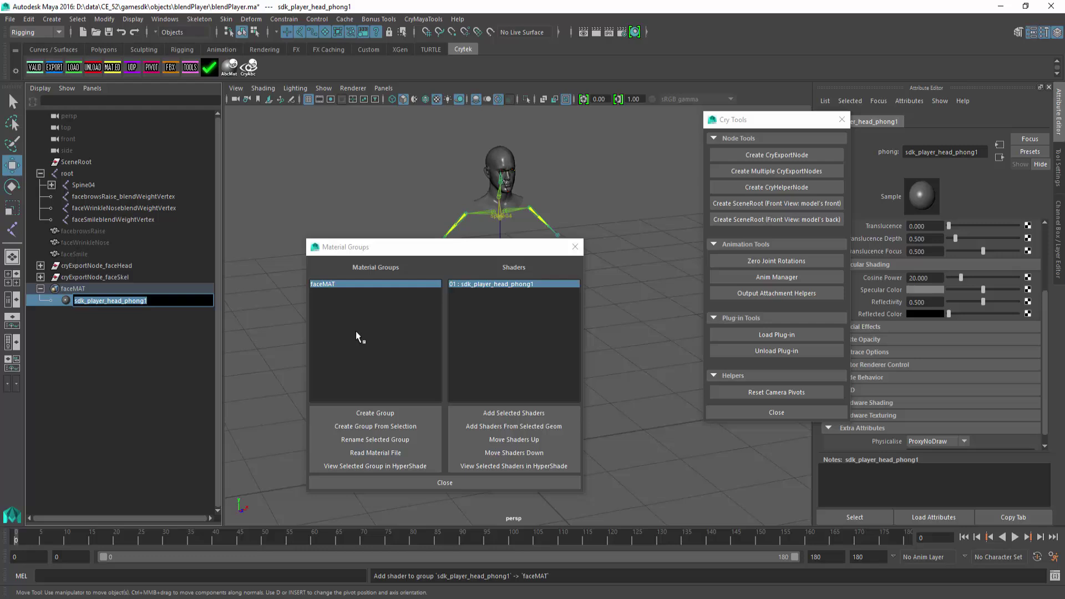
pyautogui.write('face_SUB')
pyautogui.press('Return')
pyautogui.click(575, 246)
pyautogui.click(597, 129)
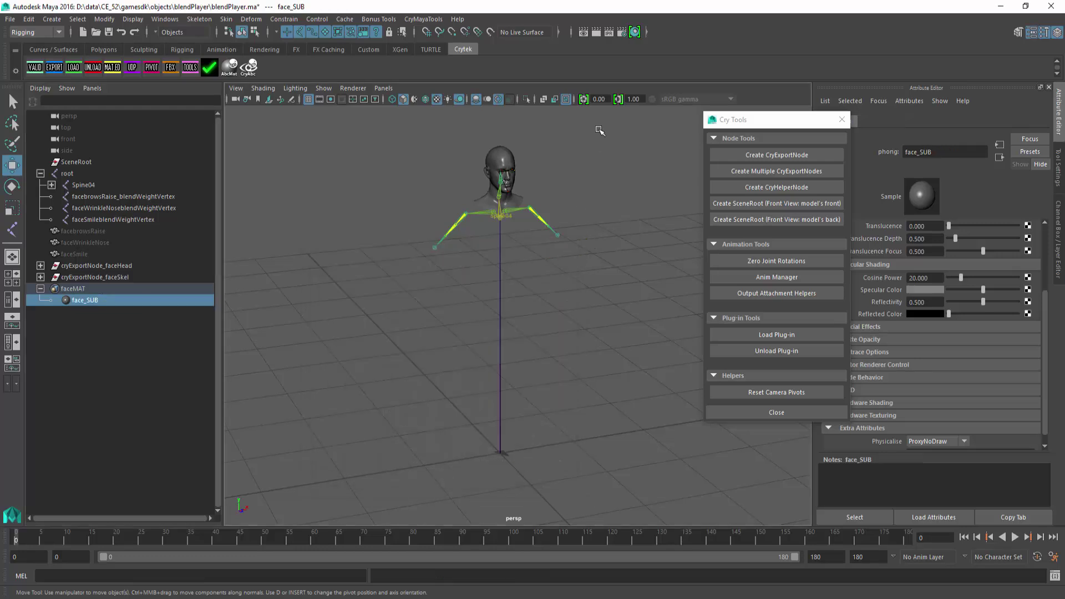
# - Close Cry Tools, save the scene and run the Cry Validate check on it
pyautogui.click(841, 120)
pyautogui.keyDown('alt'); pyautogui.moveTo(699, 280); pyautogui.dragTo(713, 285, button='middle'); pyautogui.keyUp('alt')
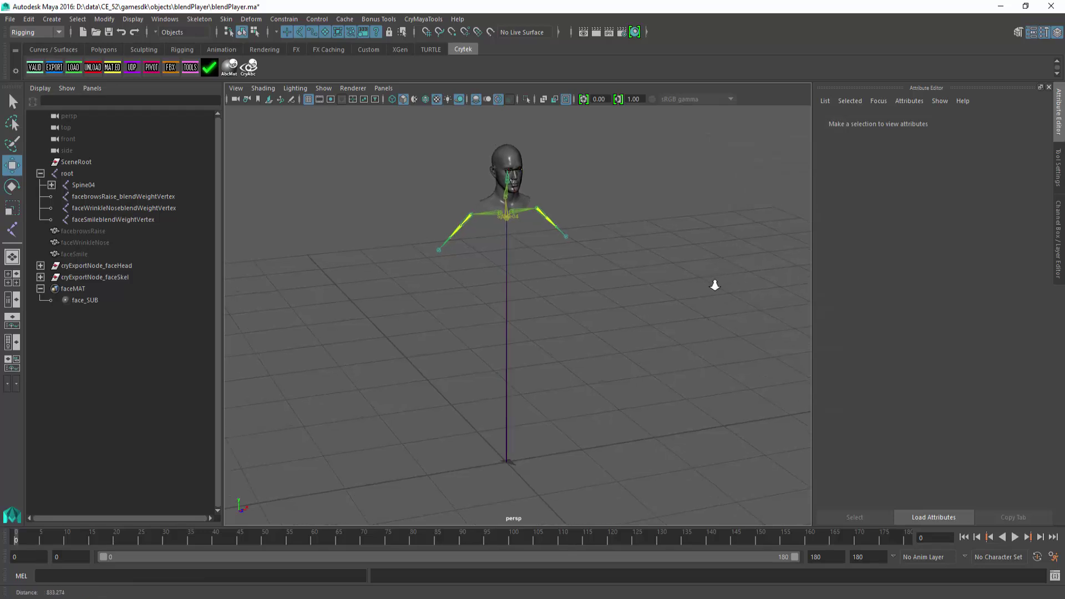
pyautogui.keyDown('alt'); pyautogui.moveTo(713, 285); pyautogui.dragTo(718, 288, button='right'); pyautogui.keyUp('alt')
pyautogui.hotkey('ctrl', 's')
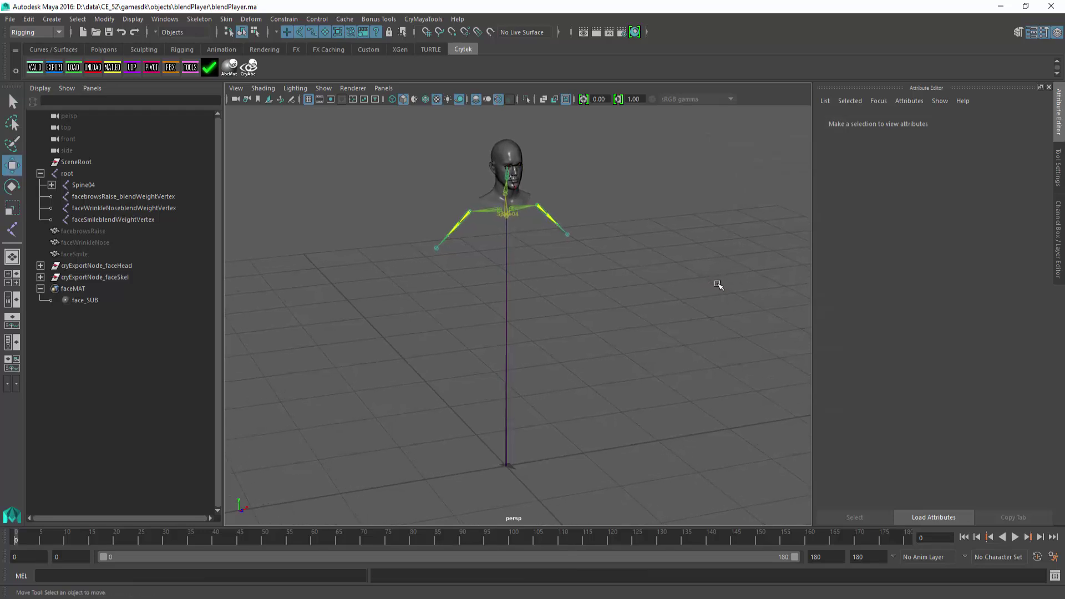
pyautogui.click(34, 67)
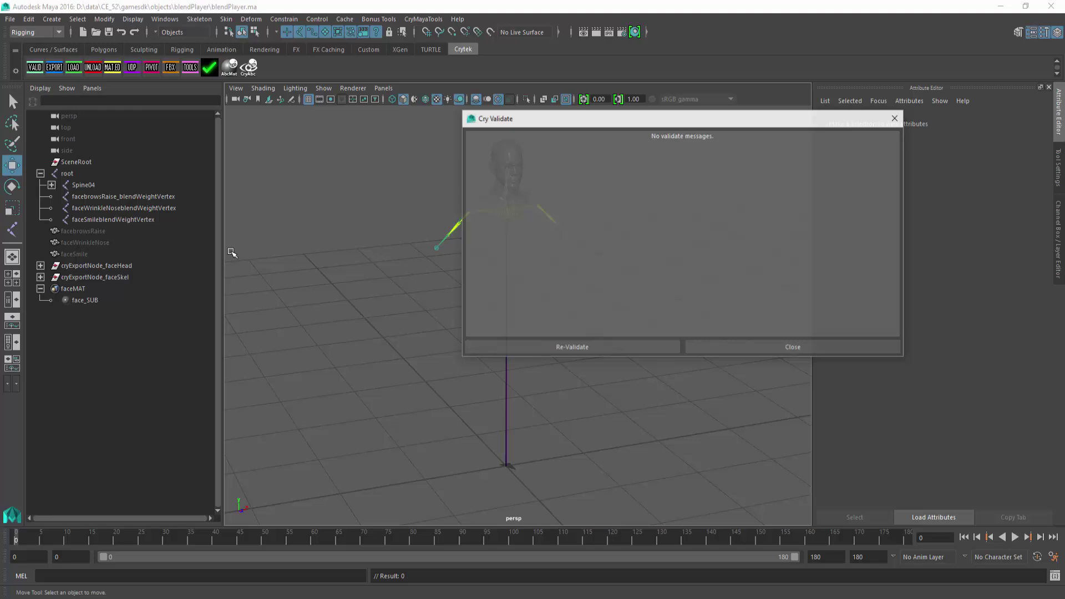
pyautogui.click(782, 346)
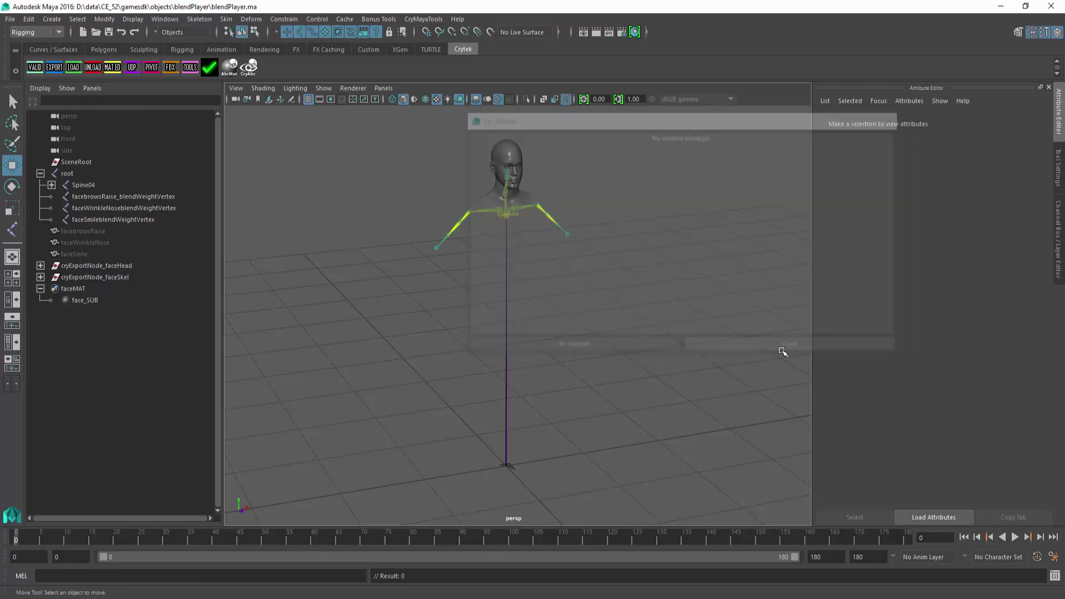
# - Set the geometry export path and the custom export path of cryExportNode_faceSkel to the blendPlayer folder
pyautogui.click(96, 277)
pyautogui.click(54, 67)
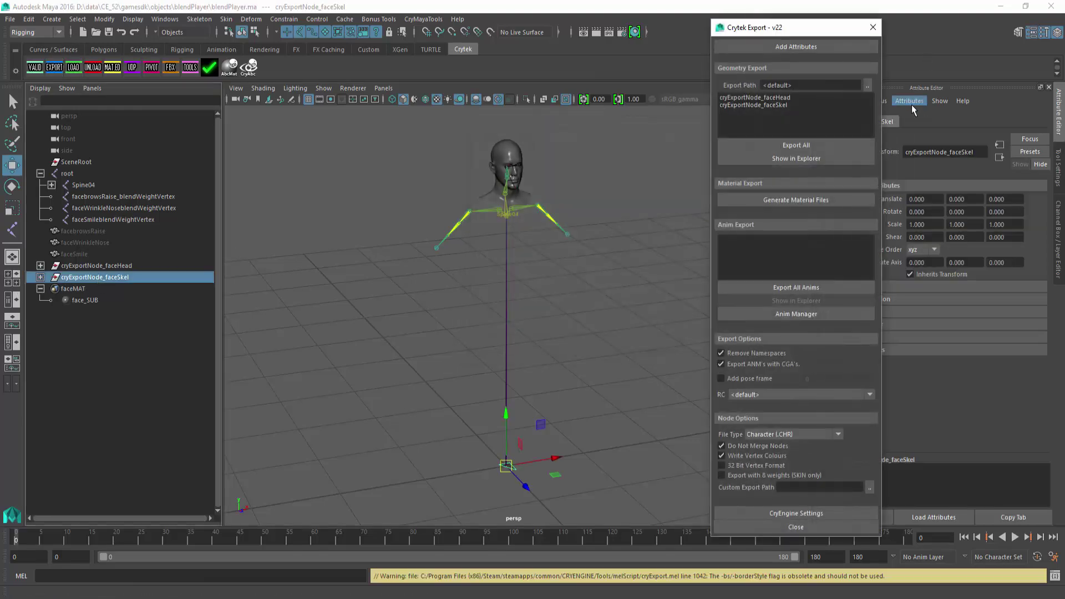
pyautogui.keyDown('alt'); pyautogui.moveTo(622, 232); pyautogui.dragTo(603, 234, button='middle'); pyautogui.keyUp('alt')
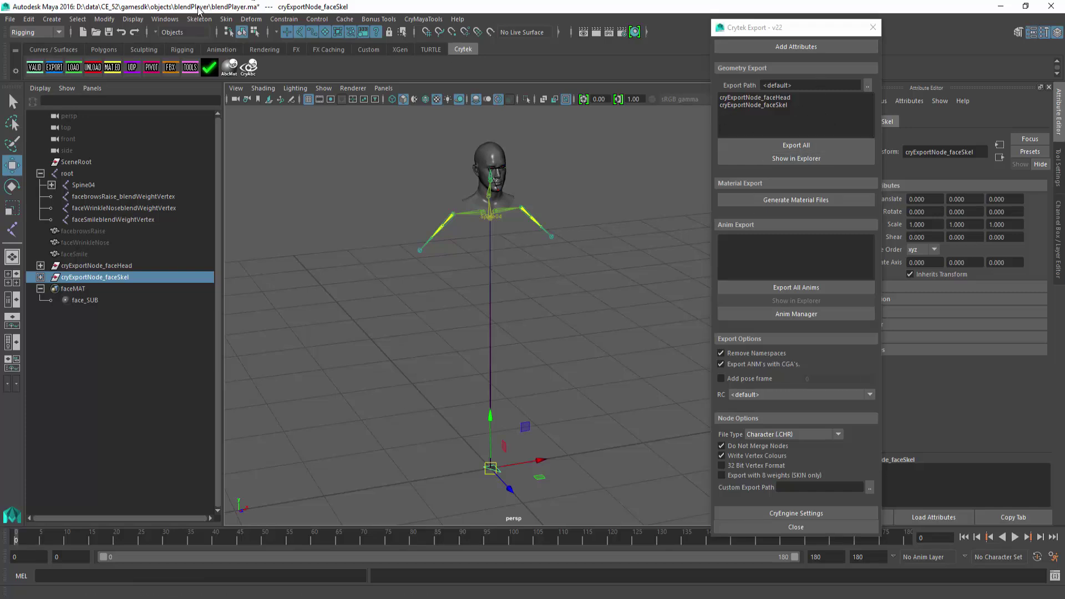
pyautogui.click(868, 85)
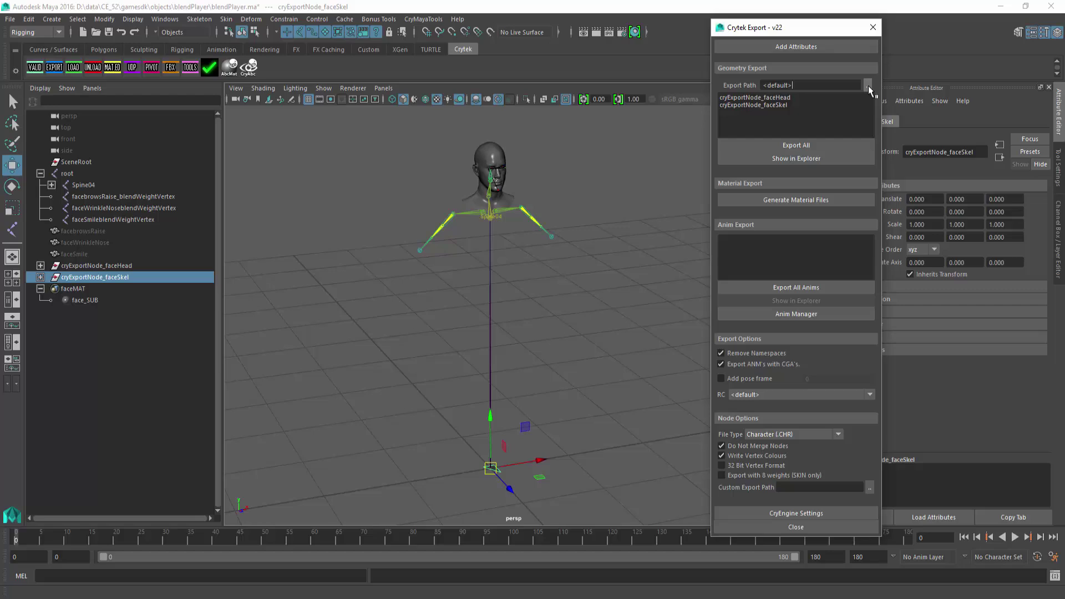
pyautogui.click(1024, 455)
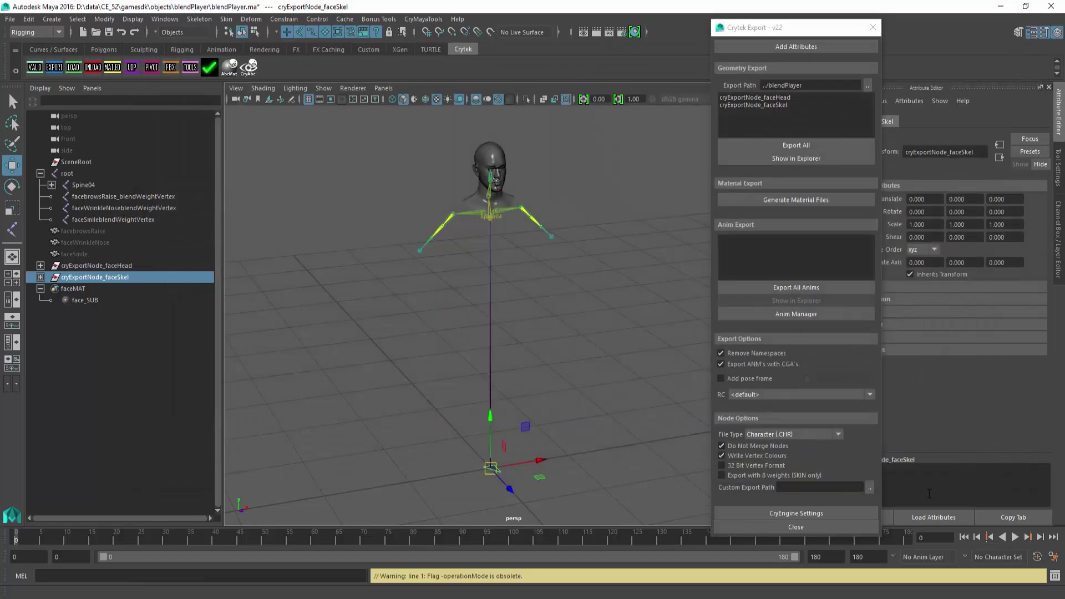
pyautogui.click(869, 488)
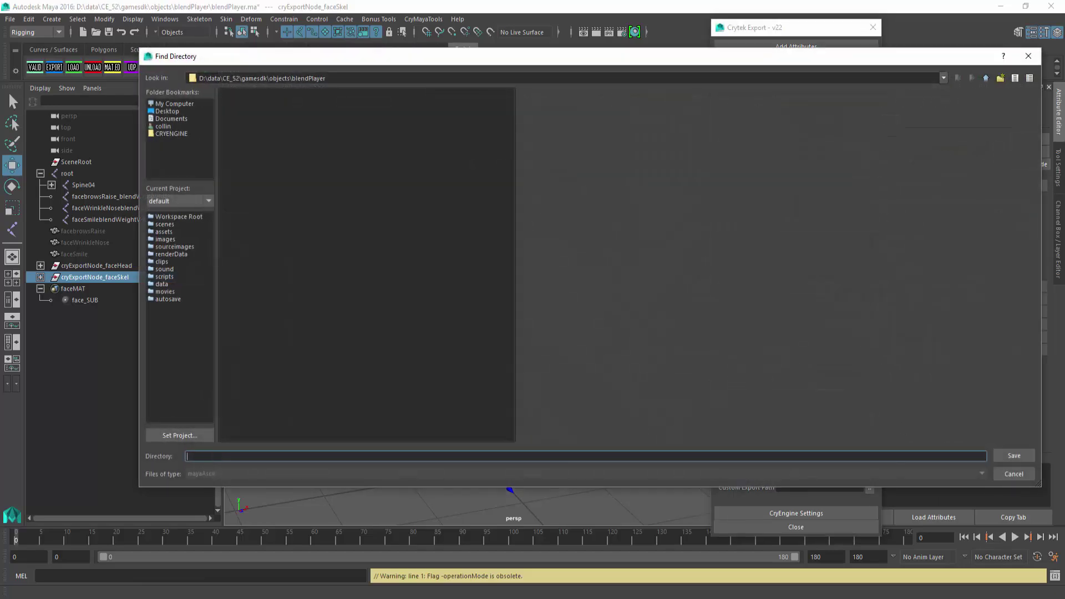
pyautogui.click(1024, 455)
# - Set the geometry export path and the custom export path of cryExportNode_faceHead to the blendPlayer folder
pyautogui.click(92, 265)
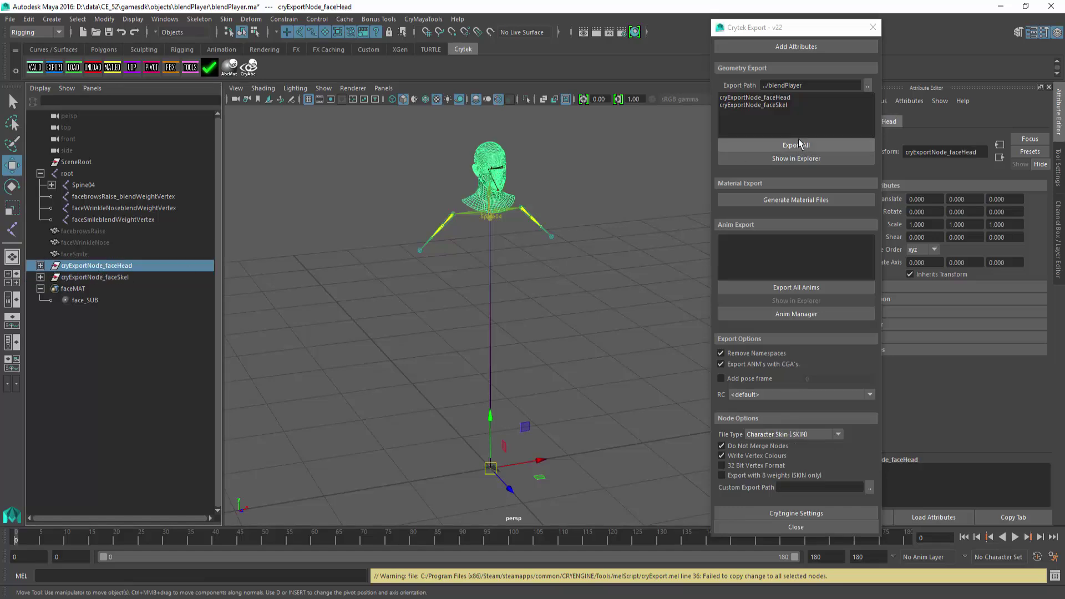
pyautogui.click(867, 84)
pyautogui.click(1012, 455)
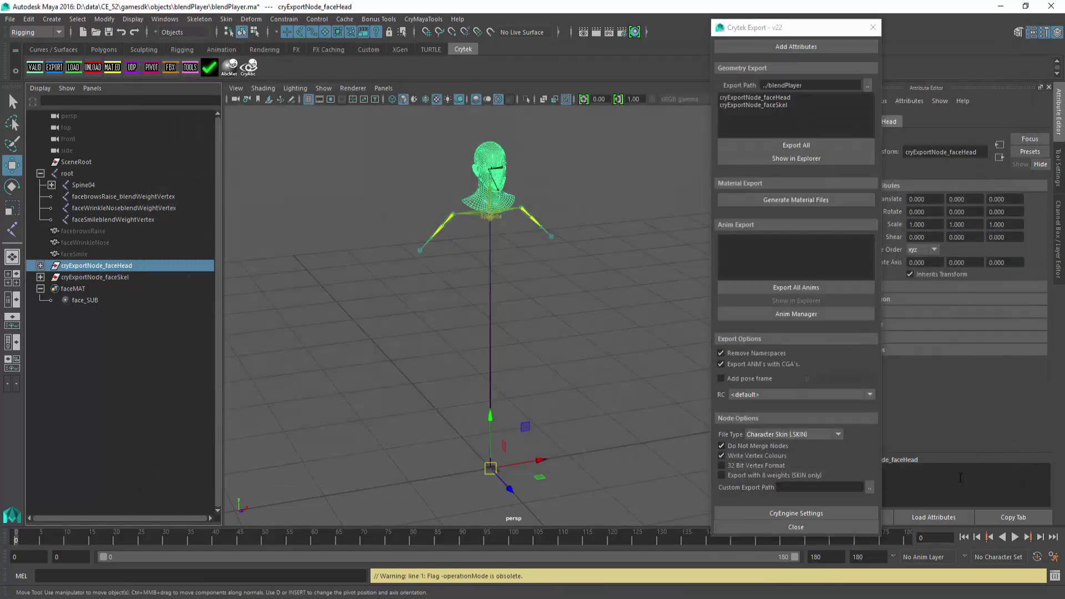
pyautogui.click(869, 488)
pyautogui.click(1015, 452)
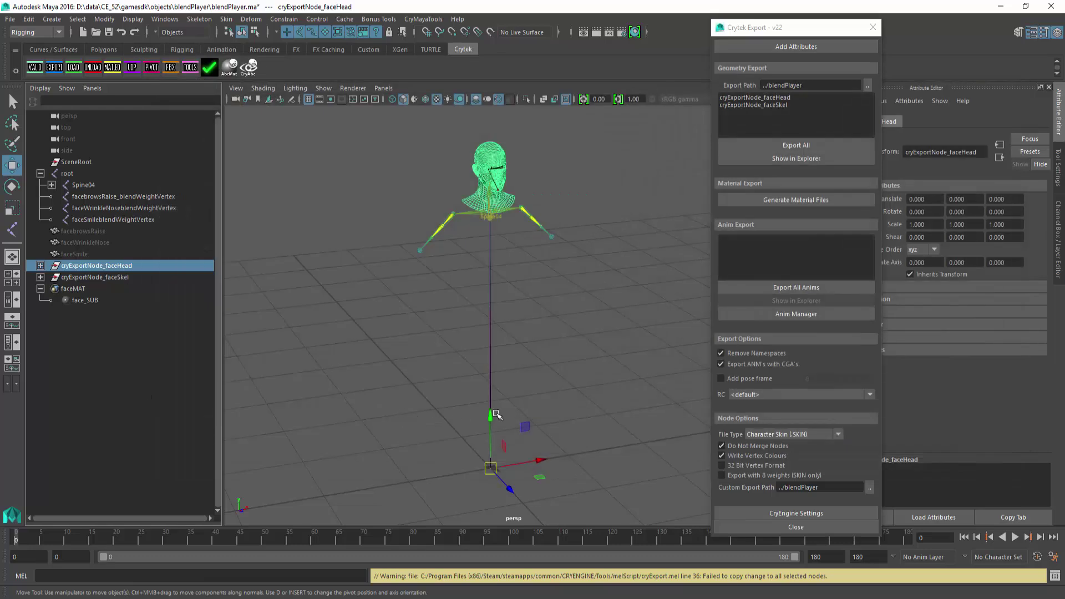
# - Start a new animation range in the Cry Animation Manager, named default, from frame 0 to 180
pyautogui.scroll(-1, 520, 414)
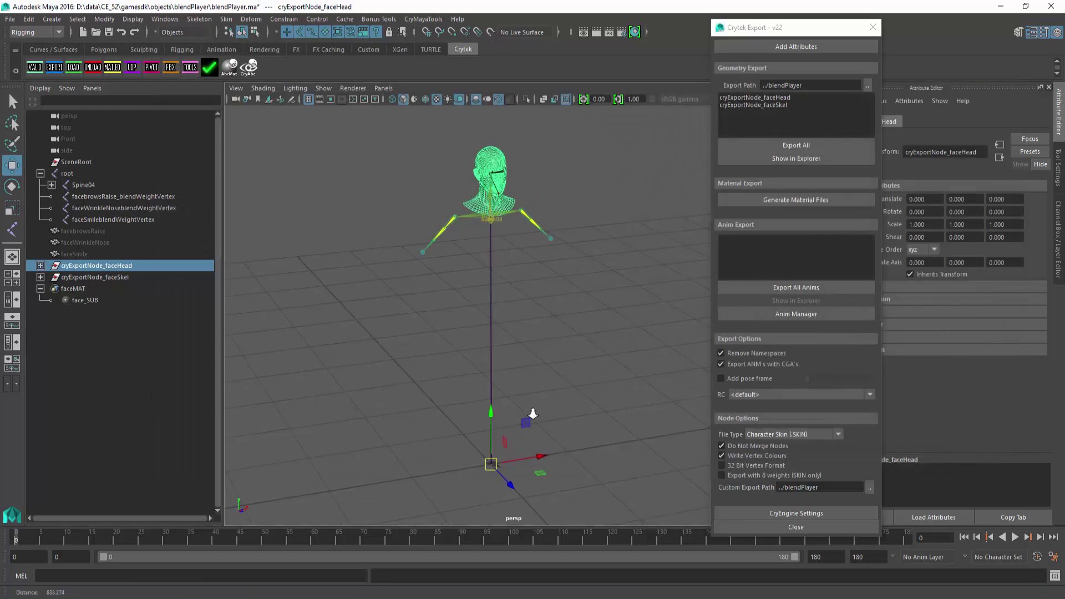
pyautogui.click(807, 314)
pyautogui.click(484, 141)
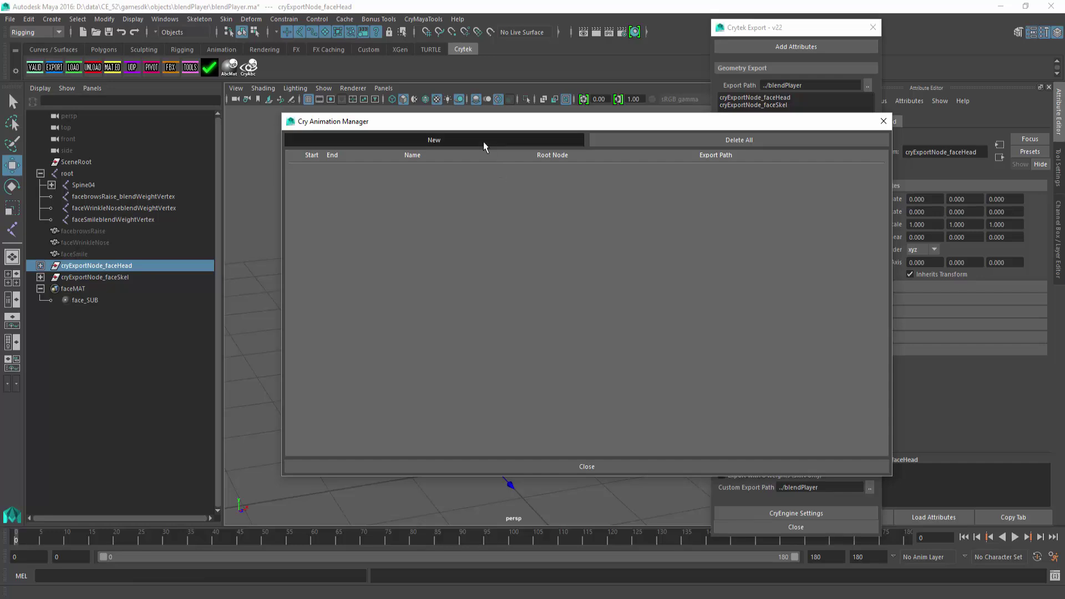
pyautogui.write('default')
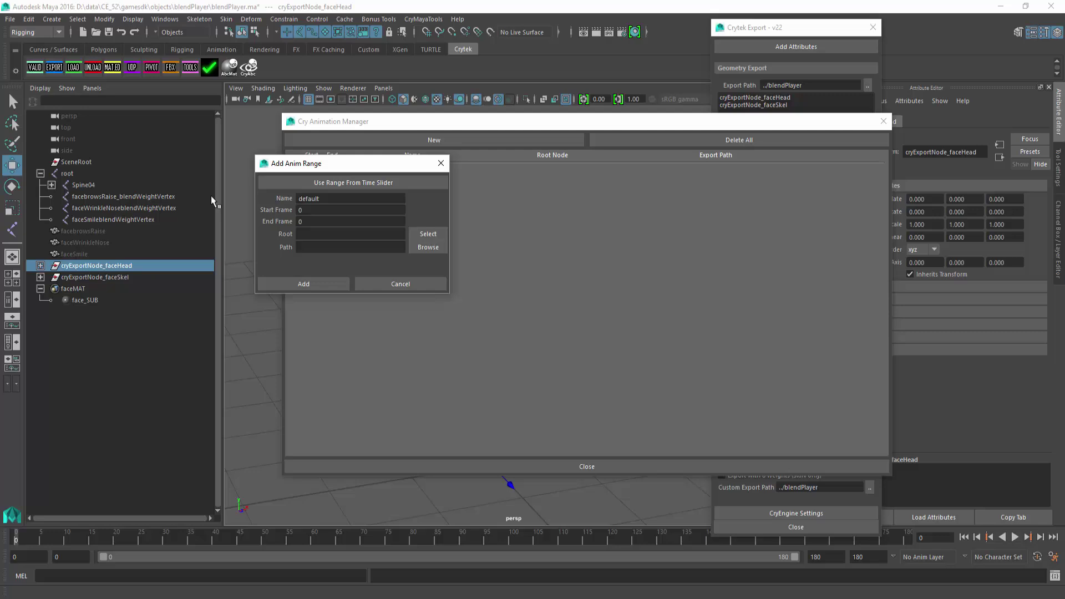
pyautogui.click(326, 221)
pyautogui.write('18')
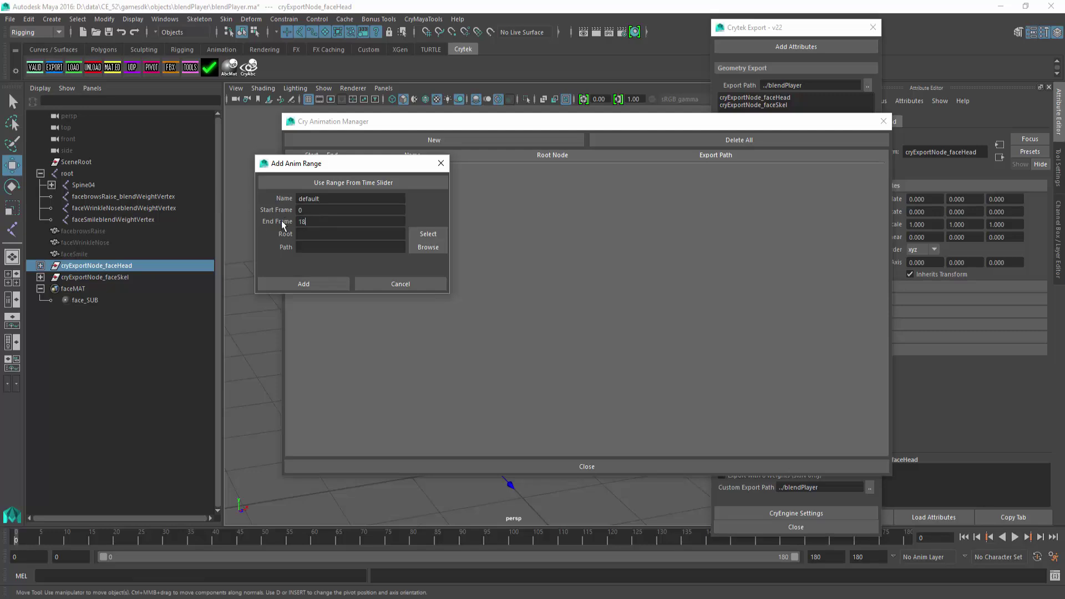
pyautogui.write('0')
# - Assign the root joint and the path D:\data\CE_52\gamesdk\objects\blendPlayer\animations to the default range and add it
pyautogui.click(68, 174)
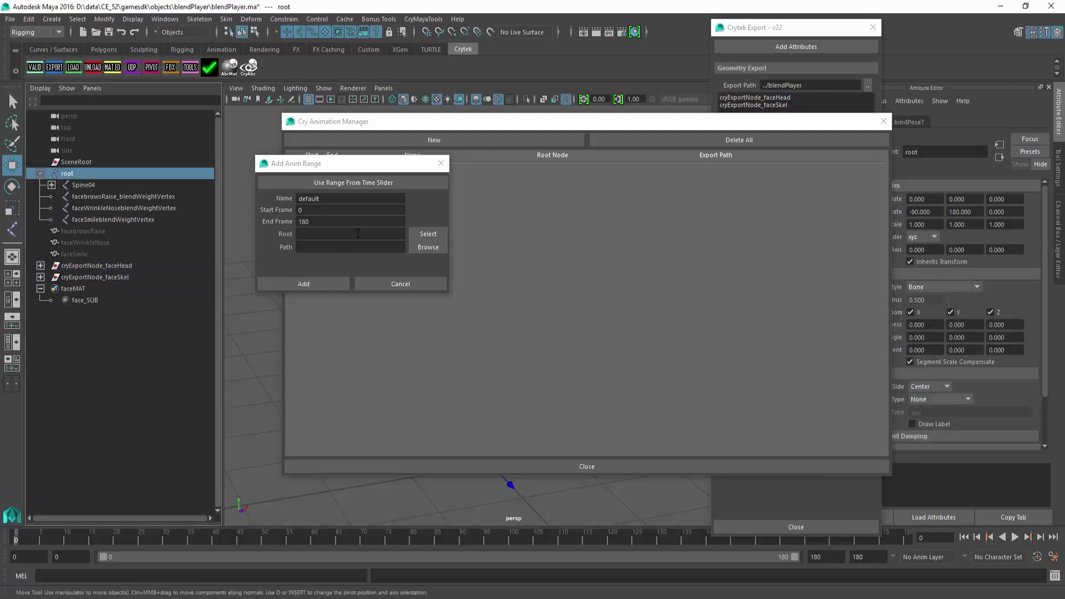
pyautogui.click(428, 235)
pyautogui.click(428, 250)
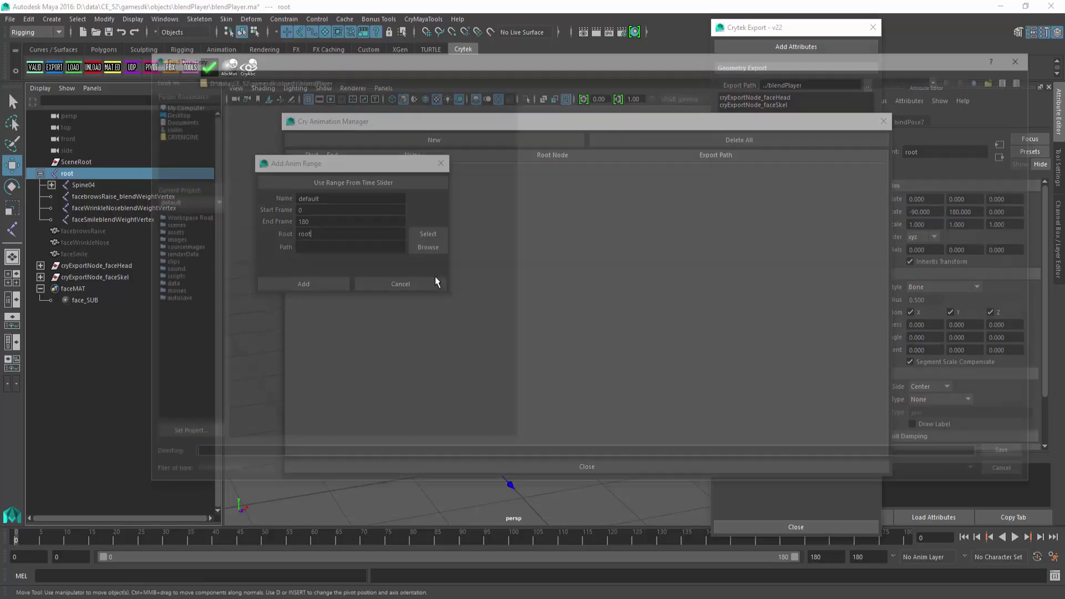
pyautogui.doubleClick(244, 104)
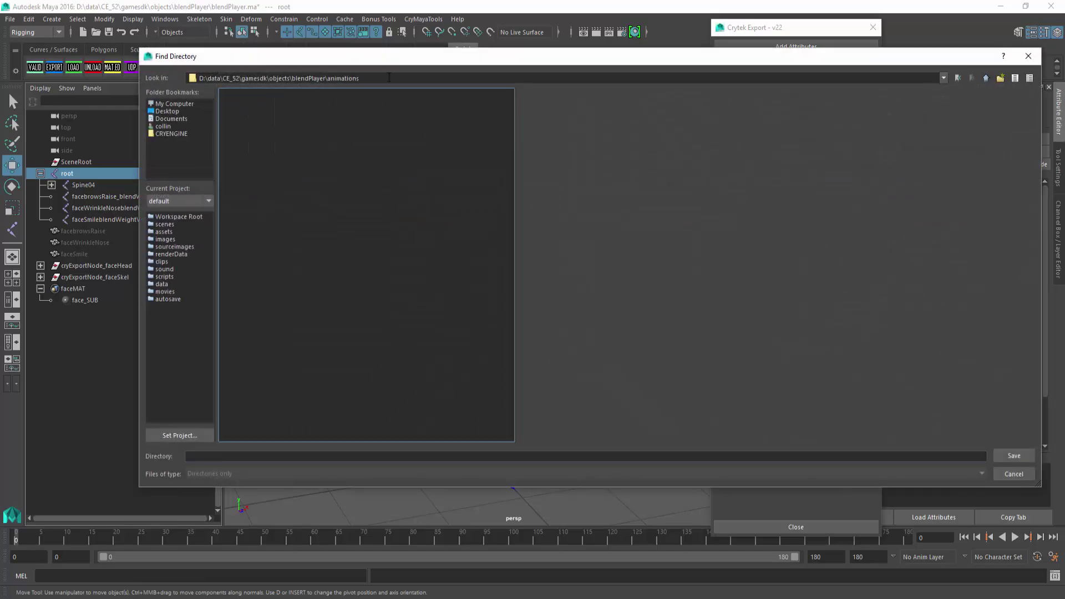
pyautogui.moveTo(360, 78); pyautogui.dragTo(173, 73)
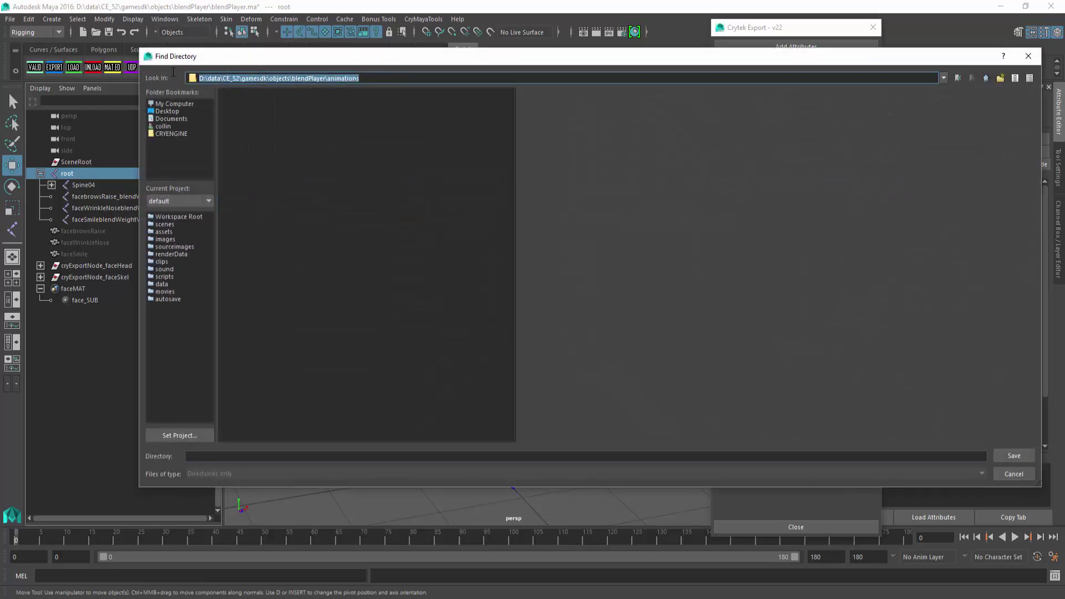
pyautogui.click(1029, 475)
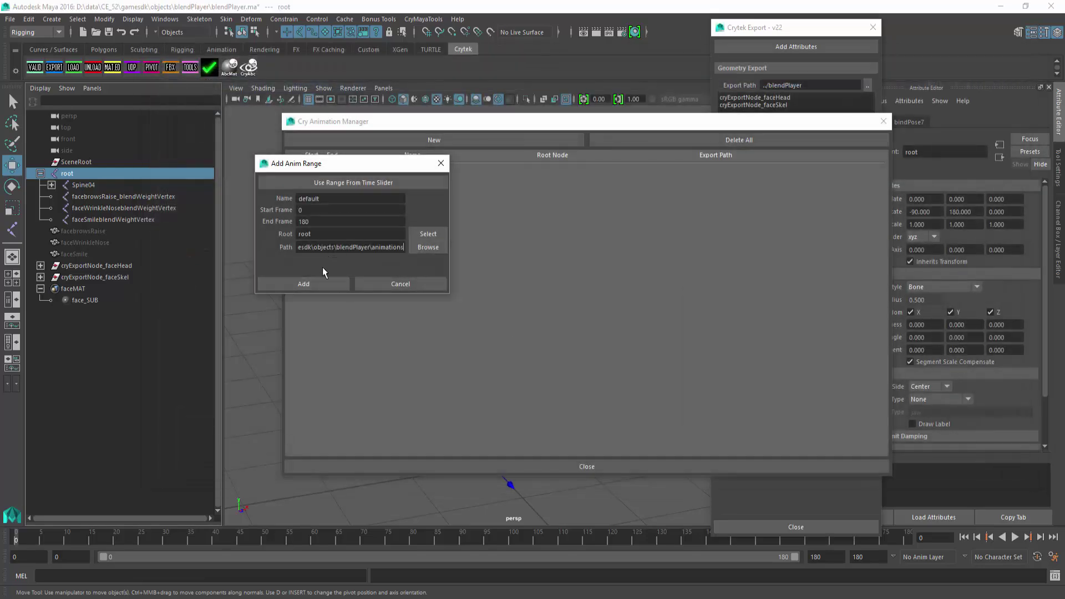
pyautogui.click(322, 281)
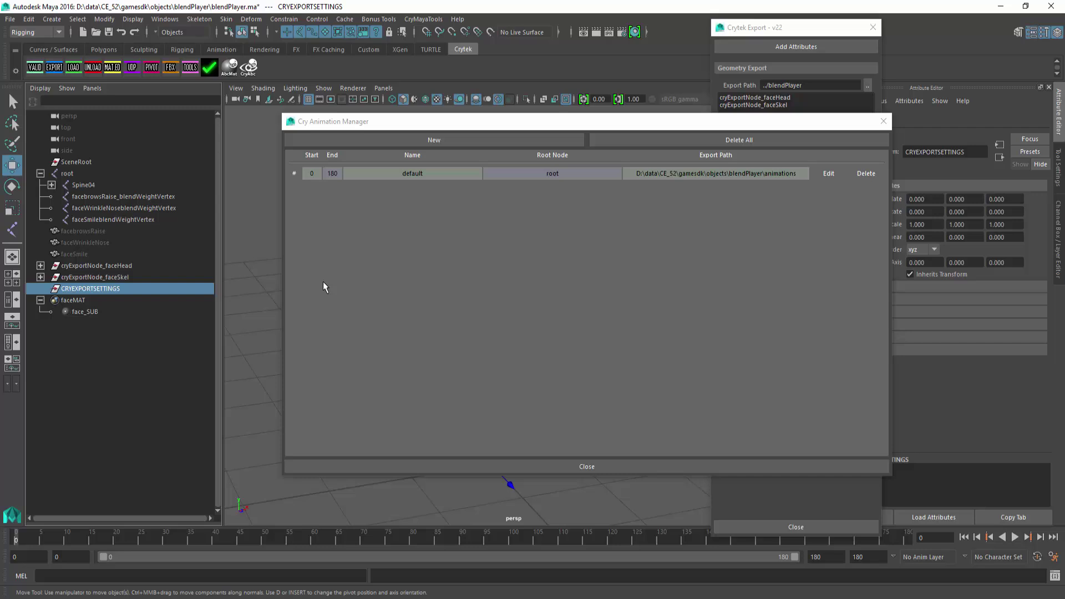
pyautogui.click(602, 467)
# - Clear the selection and save the scene with the new animation range
pyautogui.keyDown('alt'); pyautogui.moveTo(583, 388); pyautogui.dragTo(571, 335); pyautogui.keyUp('alt')
pyautogui.click(599, 344)
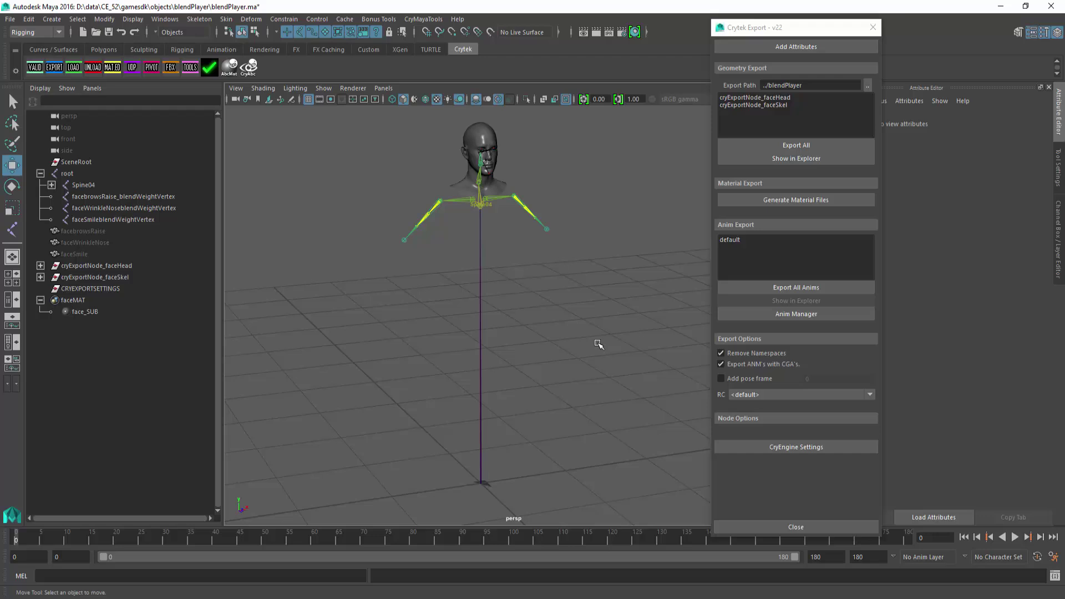
pyautogui.hotkey('ctrl', 's')
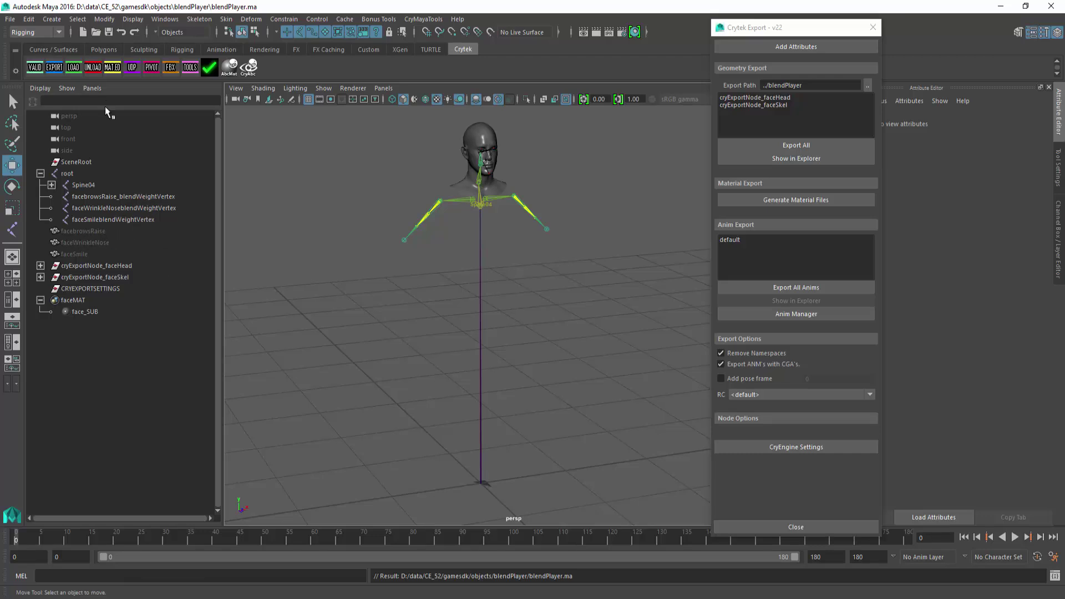
# - Open the Node Editor and graph the input and output connections of the faceHead mesh under cryExportNode_faceHead
pyautogui.click(165, 19)
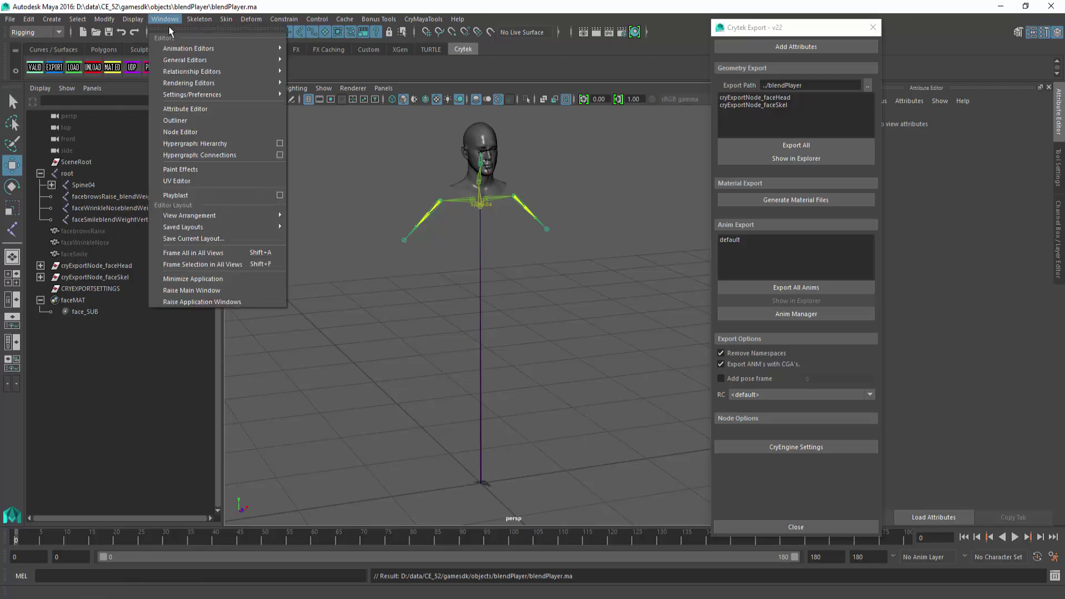
pyautogui.click(184, 132)
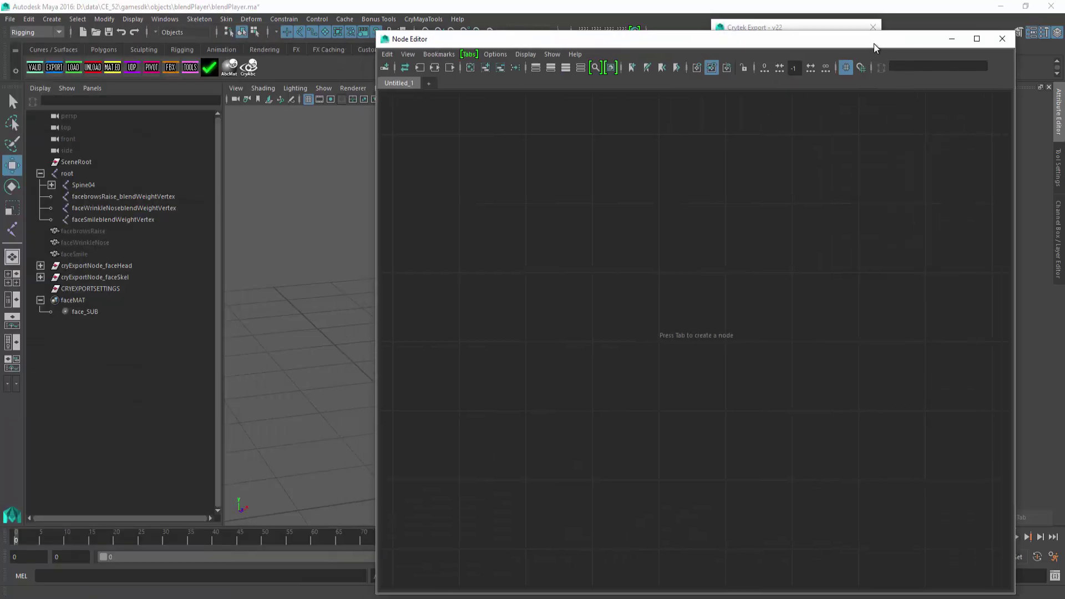
pyautogui.moveTo(873, 43); pyautogui.dragTo(758, 24)
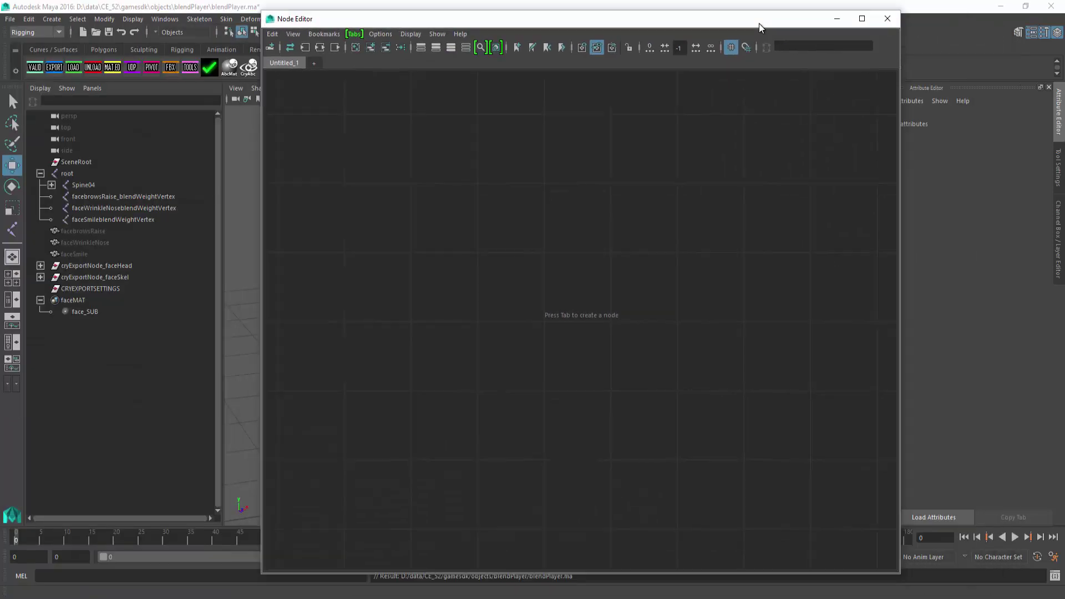
pyautogui.click(40, 277)
pyautogui.click(41, 265)
pyautogui.click(52, 277)
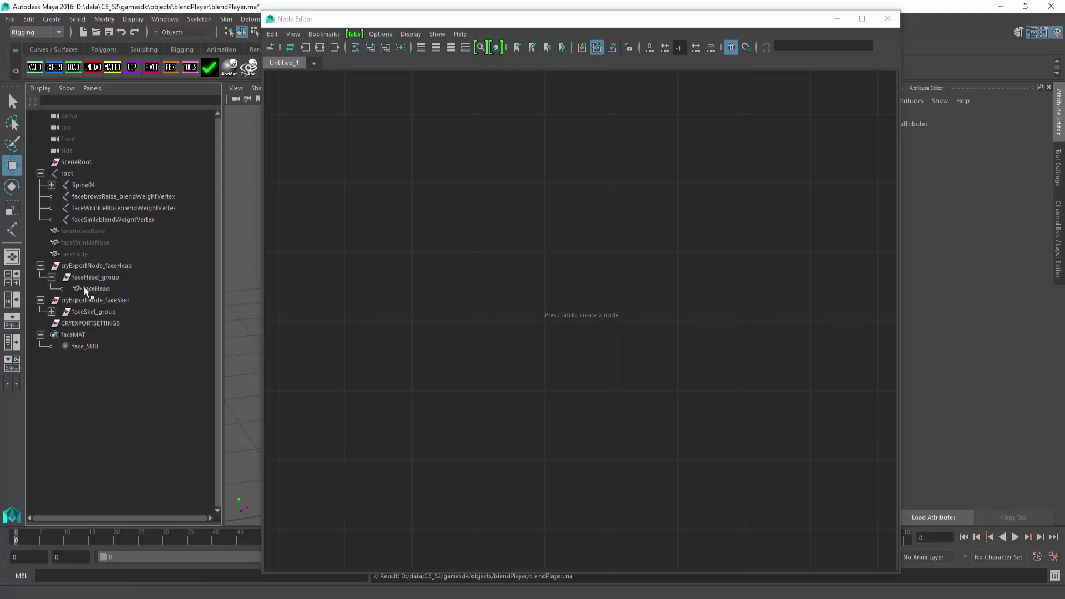
pyautogui.click(96, 288)
pyautogui.click(320, 48)
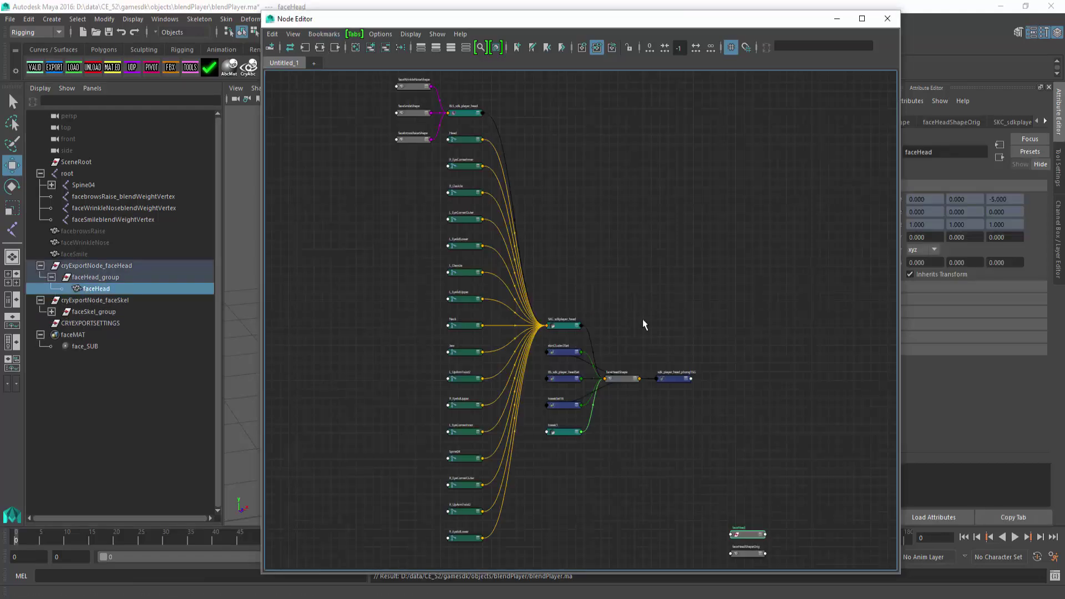
# - Isolate the BLS_sdk_player_head blend shape node by removing all other nodes from the graph
pyautogui.moveTo(457, 136); pyautogui.dragTo(511, 246, button='middle')
pyautogui.click(517, 224)
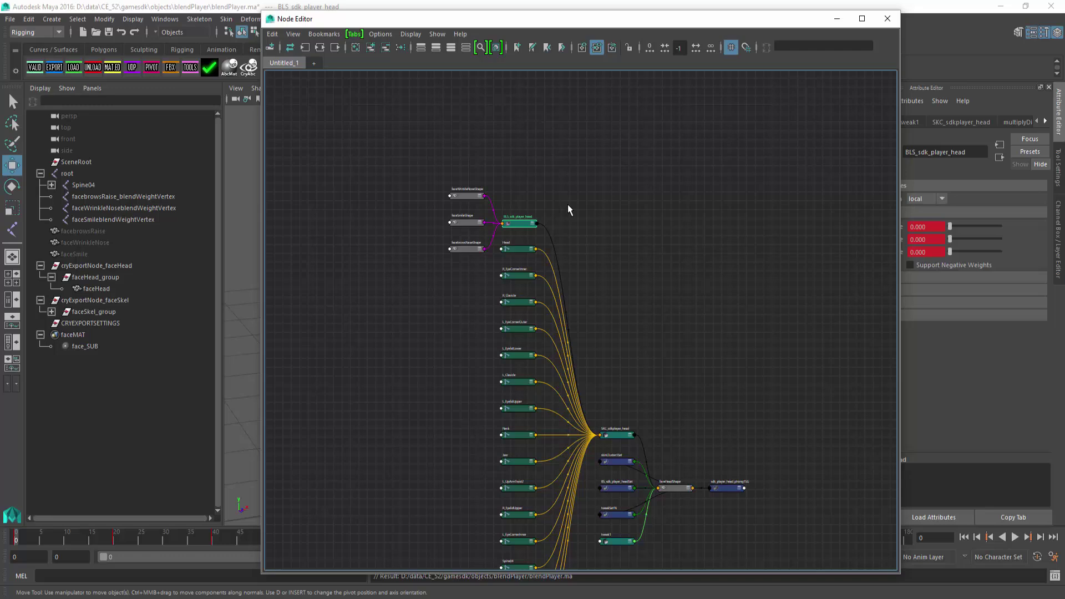
pyautogui.moveTo(519, 223); pyautogui.dragTo(643, 142)
pyautogui.scroll(-4, 584, 318)
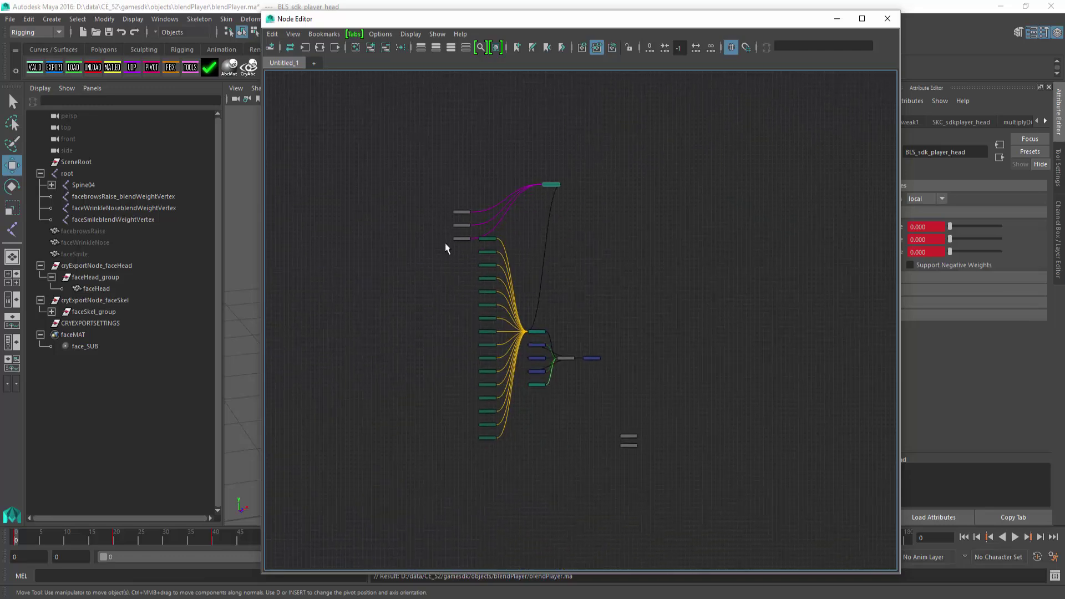
pyautogui.moveTo(431, 208); pyautogui.dragTo(720, 508)
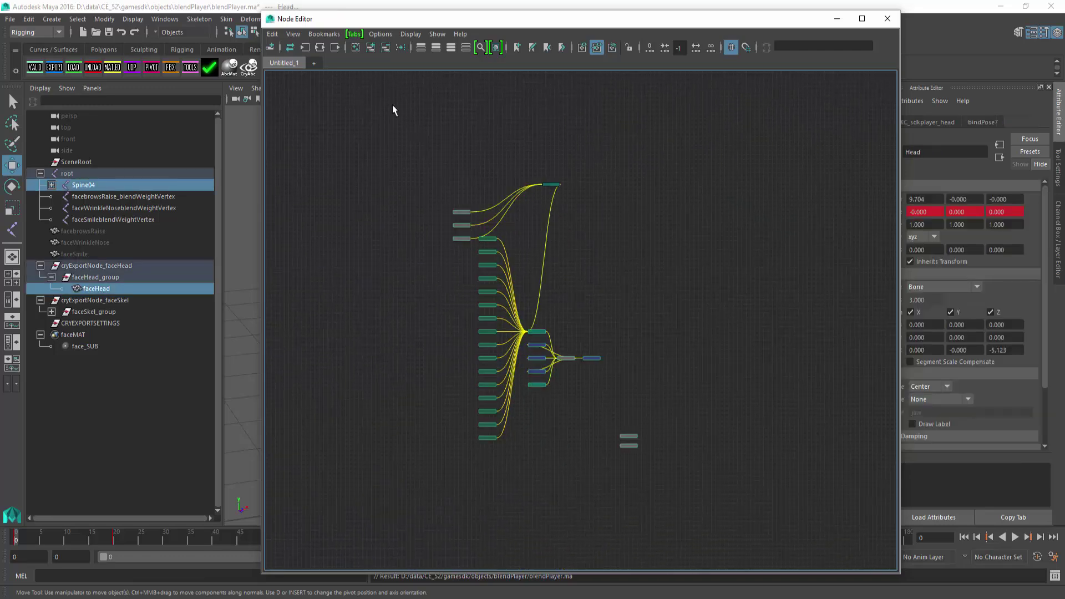
pyautogui.click(386, 47)
pyautogui.scroll(7, 568, 265)
pyautogui.keyDown('alt'); pyautogui.moveTo(559, 212); pyautogui.dragTo(492, 387, button='middle'); pyautogui.keyUp('alt')
pyautogui.scroll(-6, 551, 245)
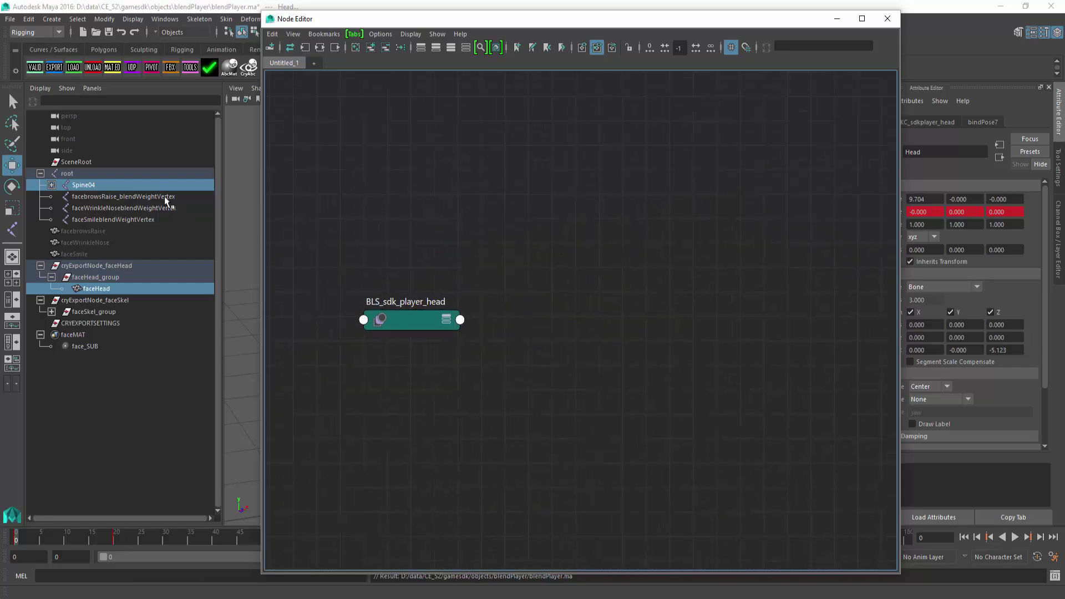
# - Add the three blendWeightVertex joints to the graph and separate faceSmileblendWeightVertex from the other two
pyautogui.moveTo(166, 201); pyautogui.dragTo(147, 219)
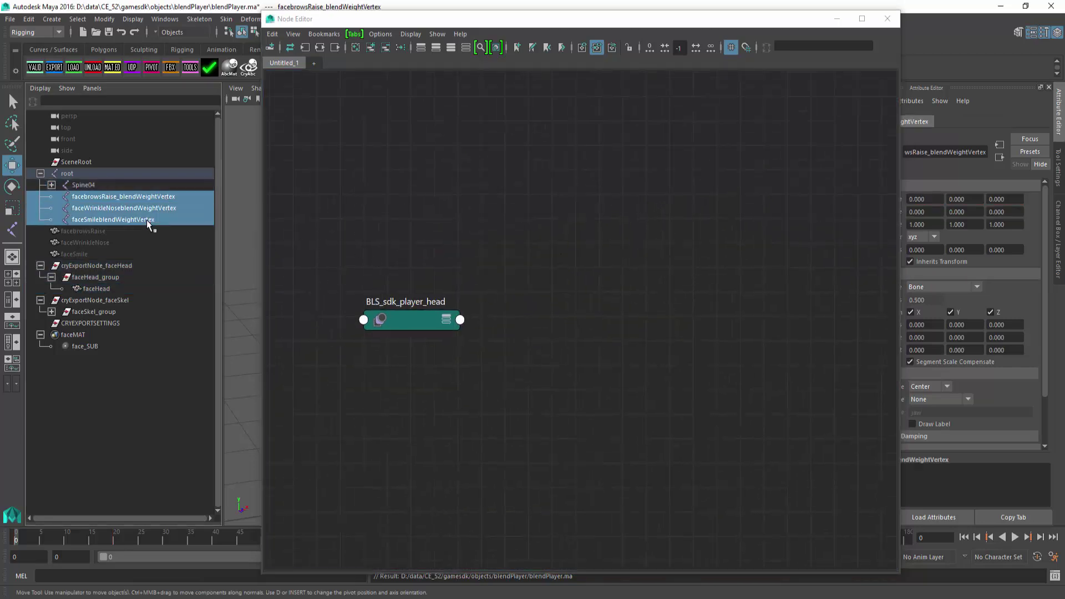
pyautogui.click(371, 48)
pyautogui.moveTo(368, 345); pyautogui.dragTo(716, 354)
pyautogui.keyDown('alt'); pyautogui.moveTo(695, 307); pyautogui.dragTo(465, 316, button='middle'); pyautogui.keyUp('alt')
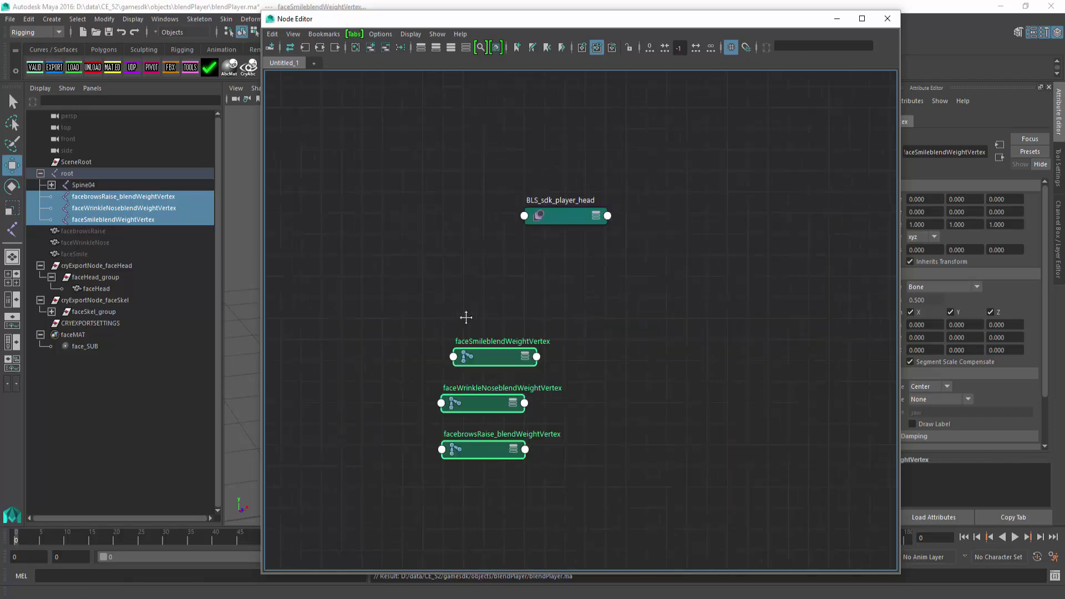
pyautogui.click(727, 369)
pyautogui.click(512, 360)
pyautogui.moveTo(623, 353); pyautogui.dragTo(768, 183)
pyautogui.keyDown('alt'); pyautogui.moveTo(802, 327); pyautogui.dragTo(668, 335, button='middle'); pyautogui.keyUp('alt')
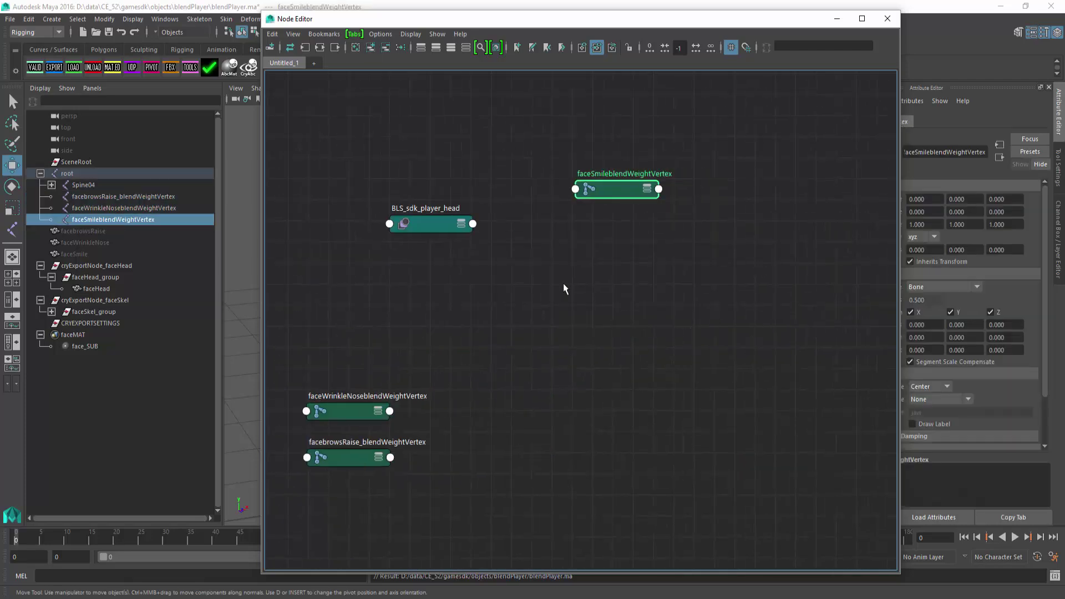
# - Expand the Weight attributes of BLS_sdk_player_head and the Translate attributes of facebrowsRaise_blendWeightVertex, placing the joint beside the blend shape node
pyautogui.click(461, 225)
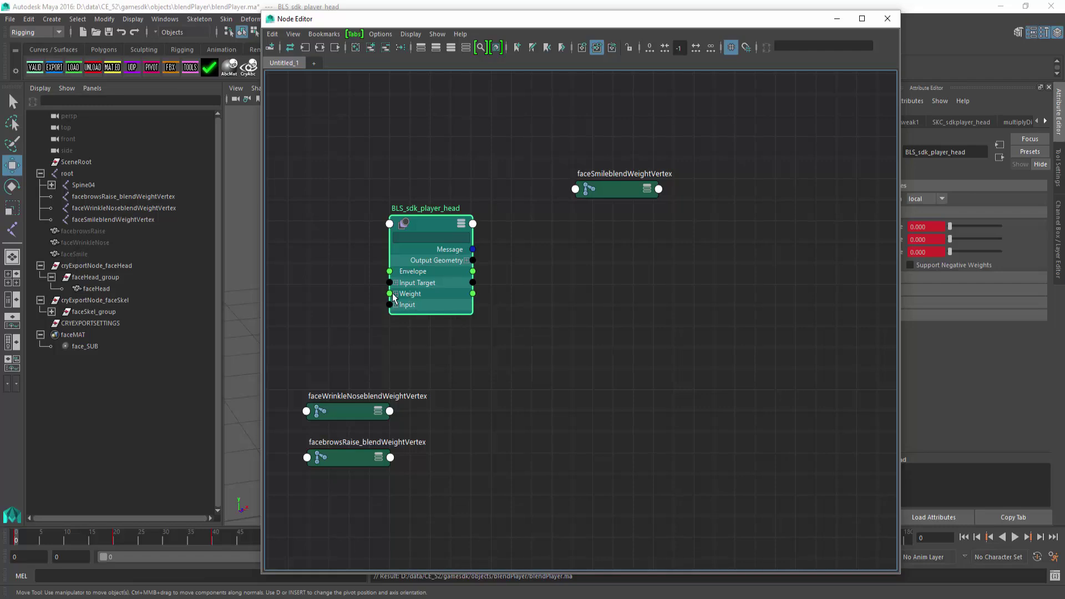
pyautogui.click(396, 293)
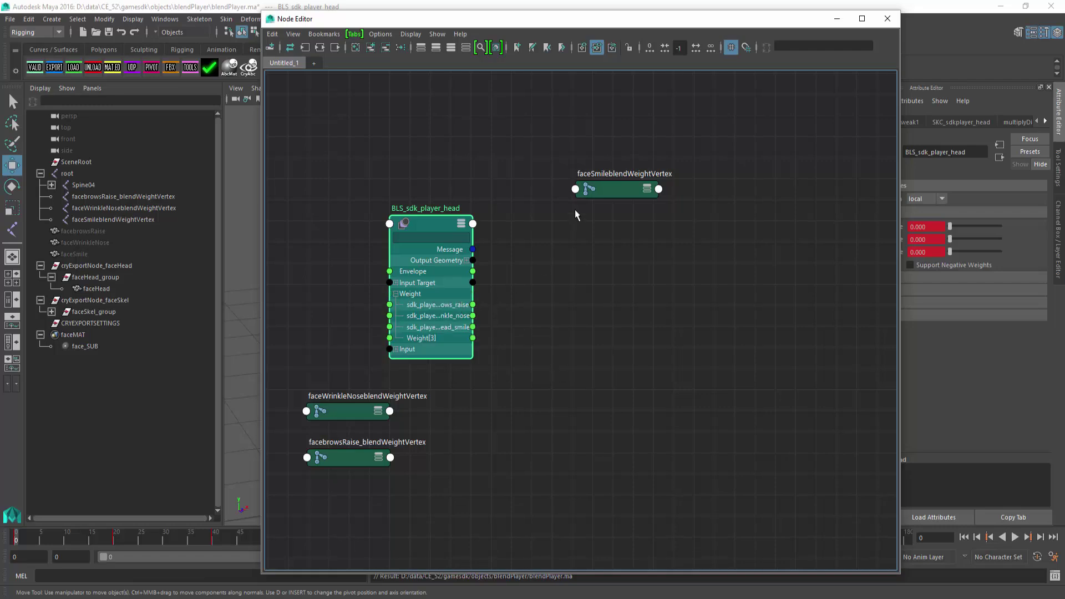
pyautogui.moveTo(621, 191); pyautogui.dragTo(663, 436)
pyautogui.moveTo(359, 458); pyautogui.dragTo(760, 195)
pyautogui.click(780, 197)
pyautogui.click(780, 197)
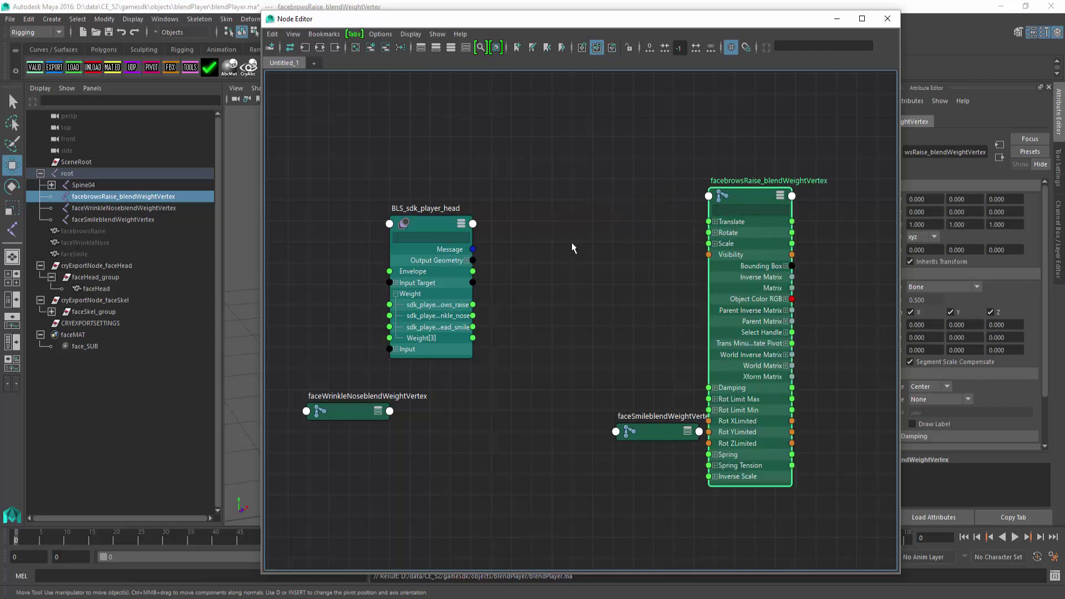
pyautogui.click(715, 221)
pyautogui.click(636, 314)
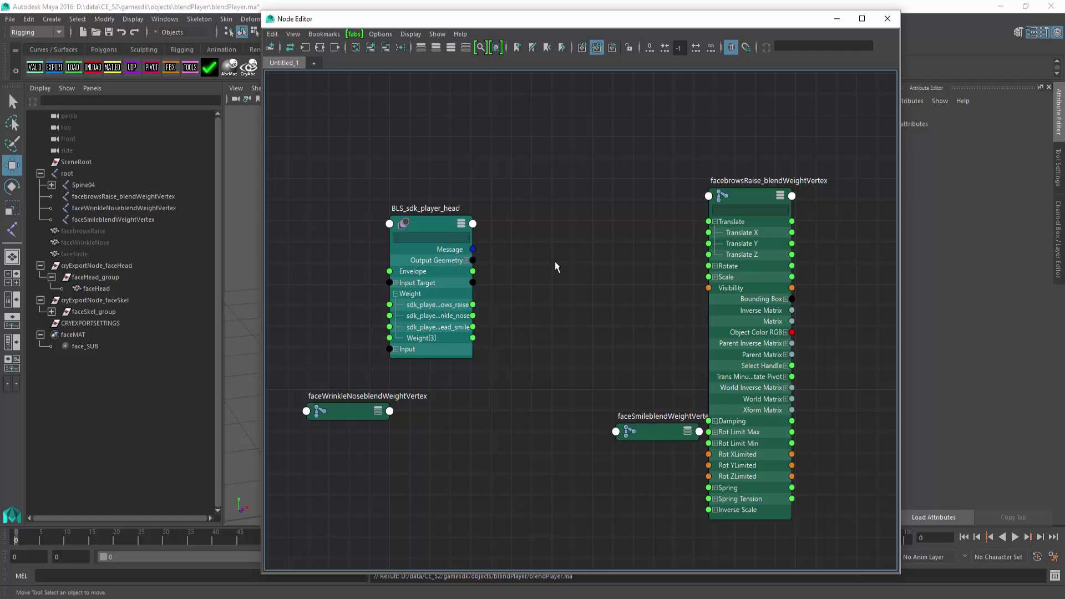
# - Create a multiplyDivide node between the blend shape and brow joint, and expand its Input 1 and Output attributes
pyautogui.press('Tab')
pyautogui.write('mu')
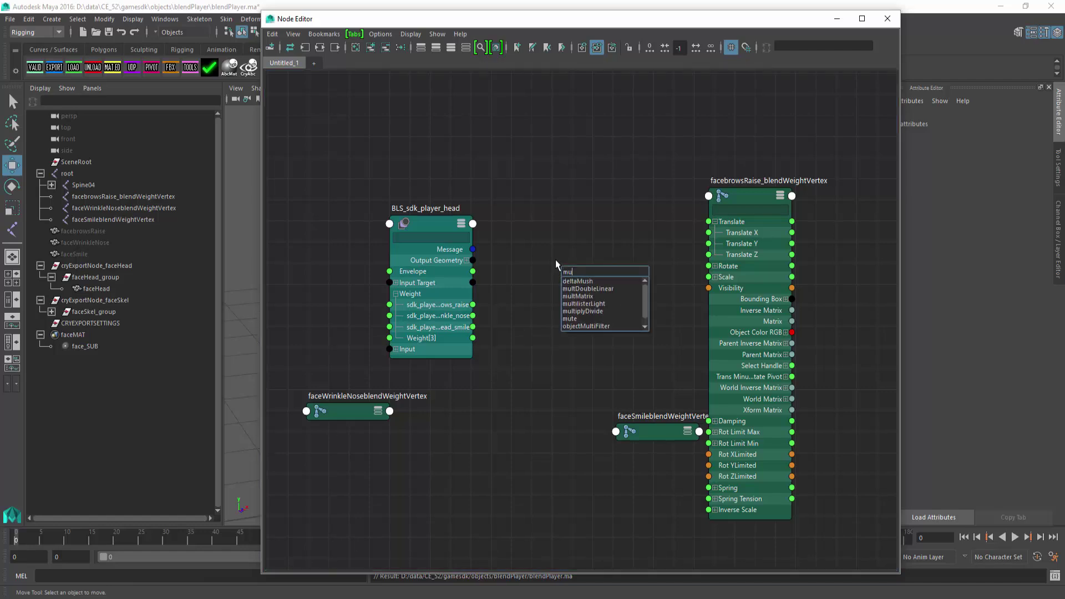
pyautogui.write('ltiplyDivide')
pyautogui.press('Down')
pyautogui.press('Return')
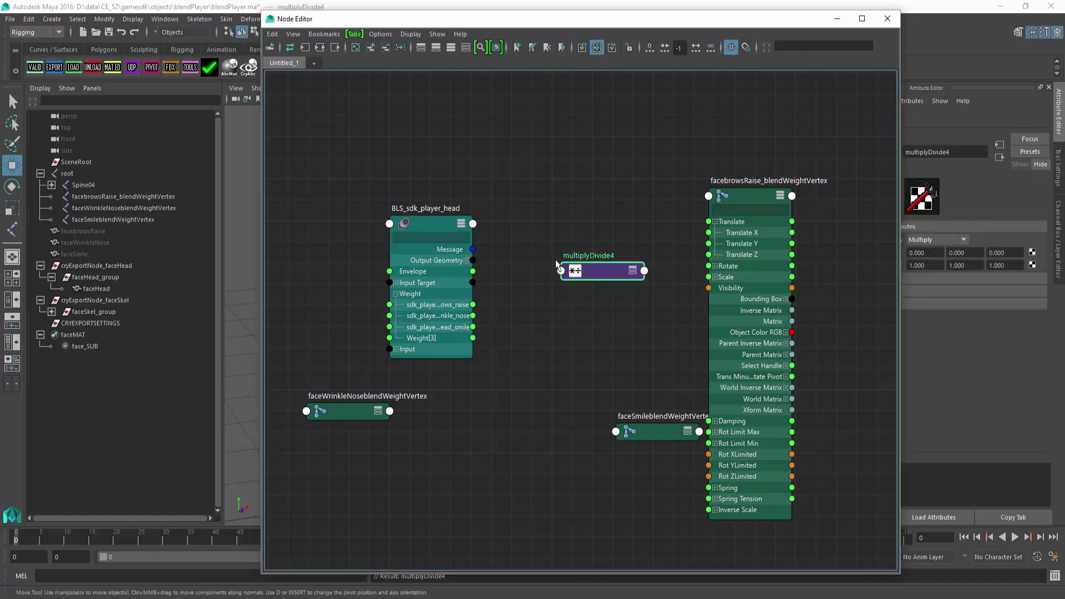
pyautogui.click(633, 270)
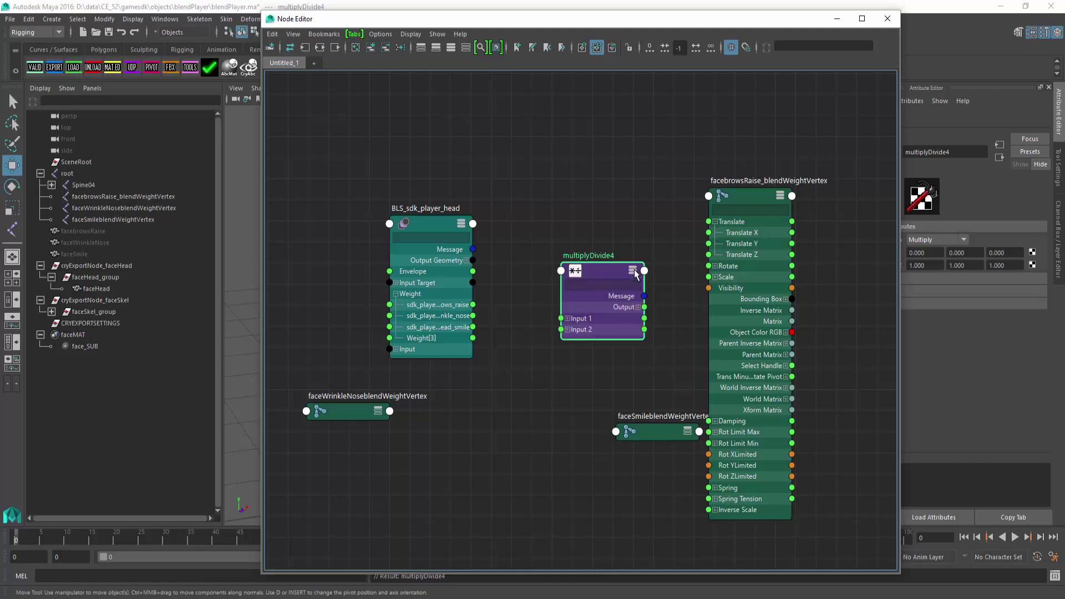
pyautogui.click(568, 319)
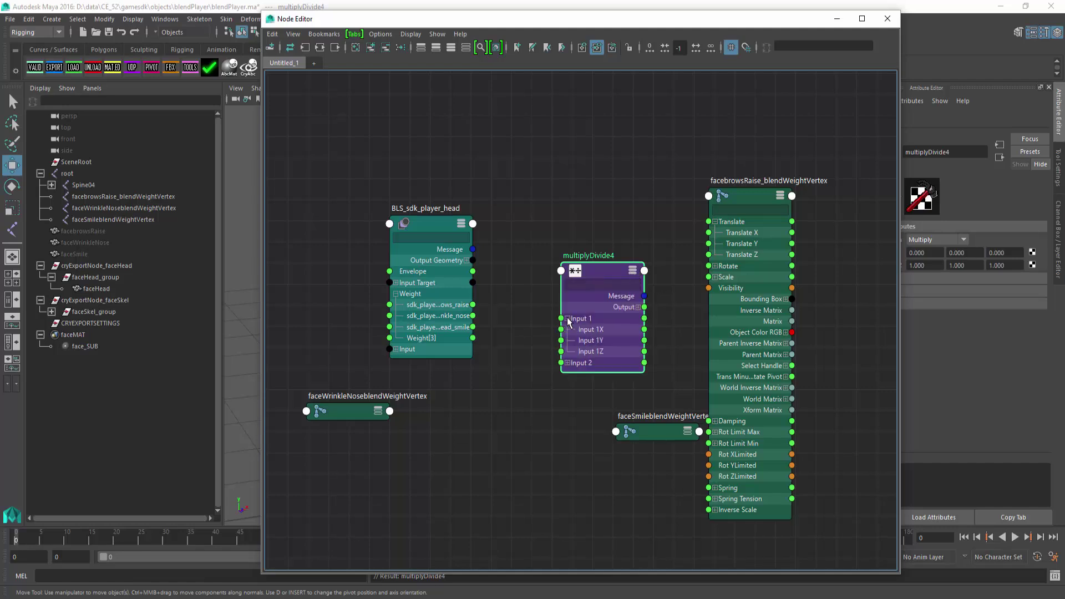
pyautogui.click(638, 307)
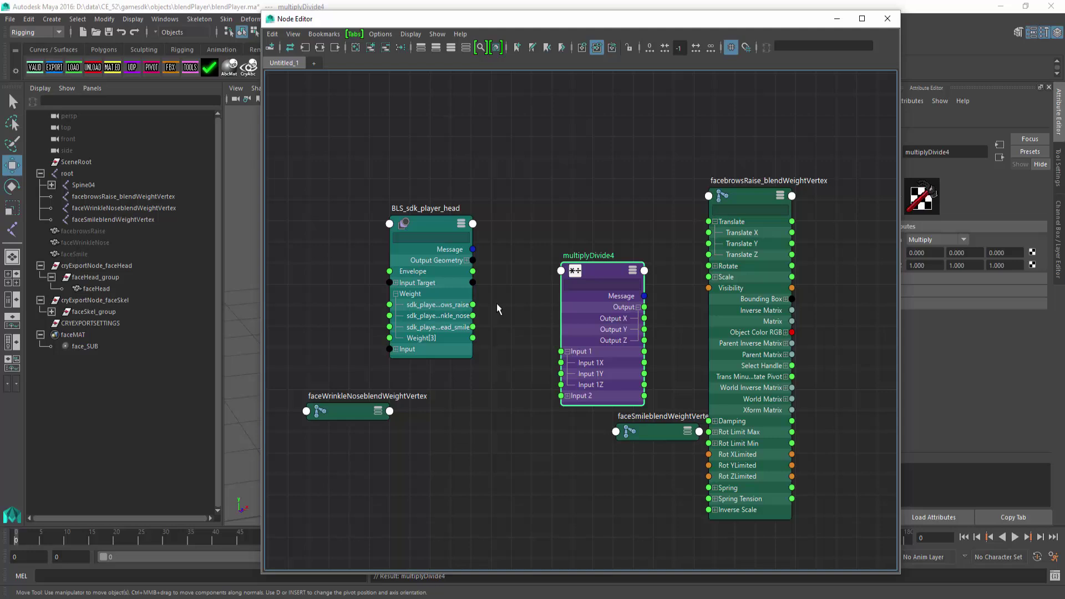
# - Connect the brows raise weight to the multiplyDivide Input 1X and its Output X to Translate X of facebrowsRaise_blendWeightVertex, and collapse both nodes
pyautogui.moveTo(472, 304); pyautogui.dragTo(561, 362)
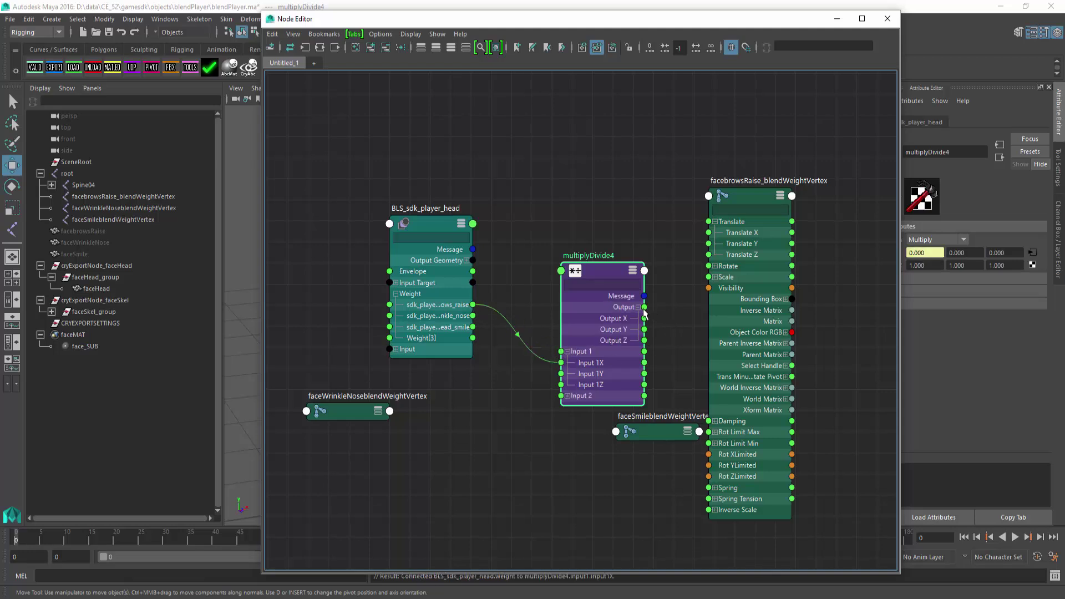
pyautogui.moveTo(644, 318); pyautogui.dragTo(709, 231)
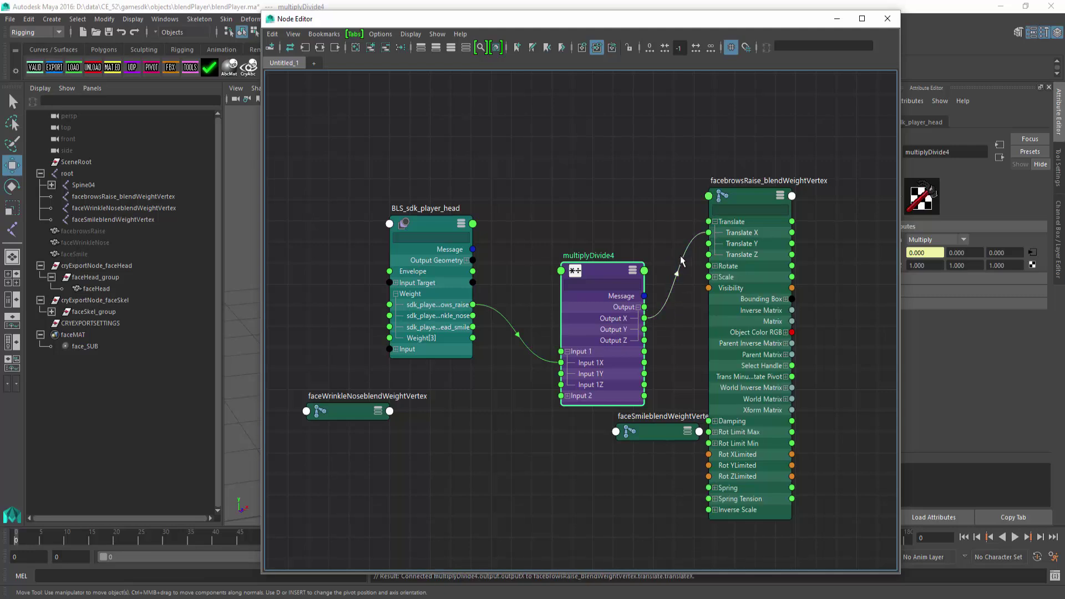
pyautogui.click(631, 272)
pyautogui.click(779, 195)
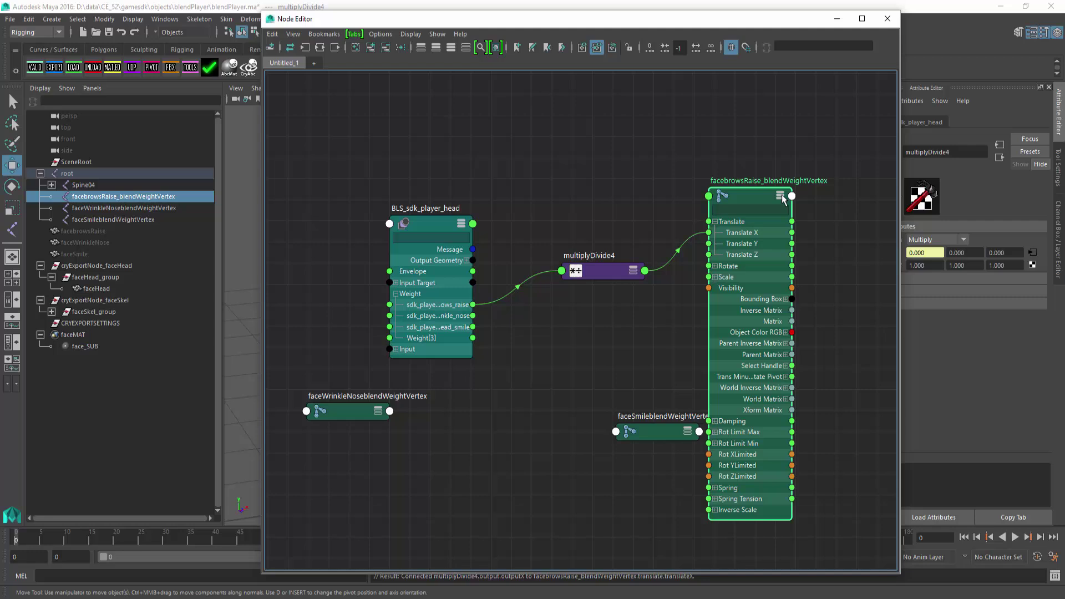
# - Create a second multiplyDivide node and arrange it with faceWrinkleNoseblendWeightVertex, expanding the attributes needed for connection
pyautogui.click(587, 344)
pyautogui.press('Tab')
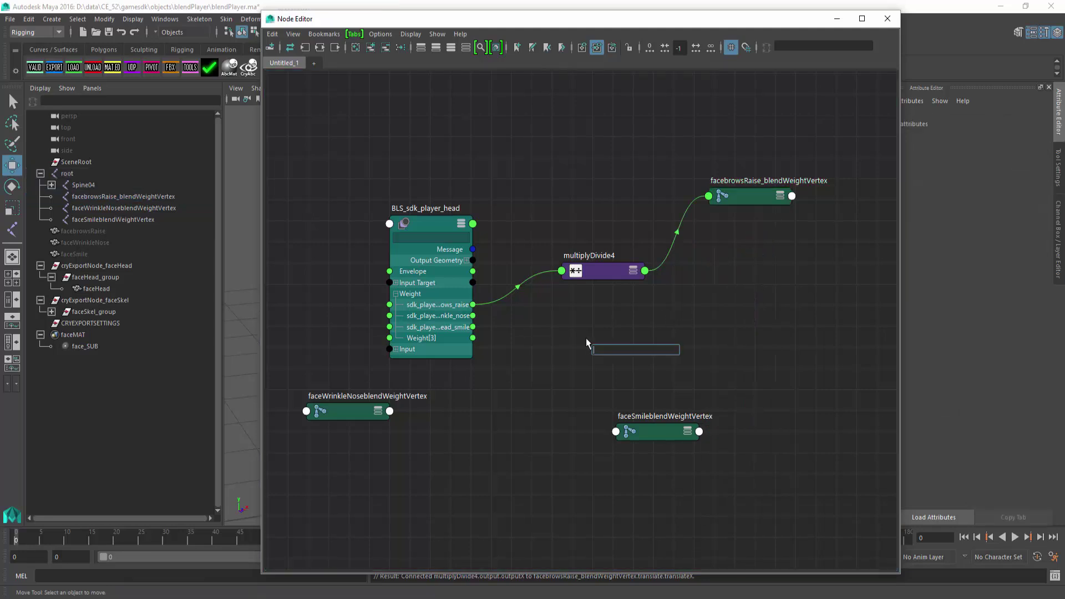
pyautogui.write('multiplyDivide')
pyautogui.press('Return')
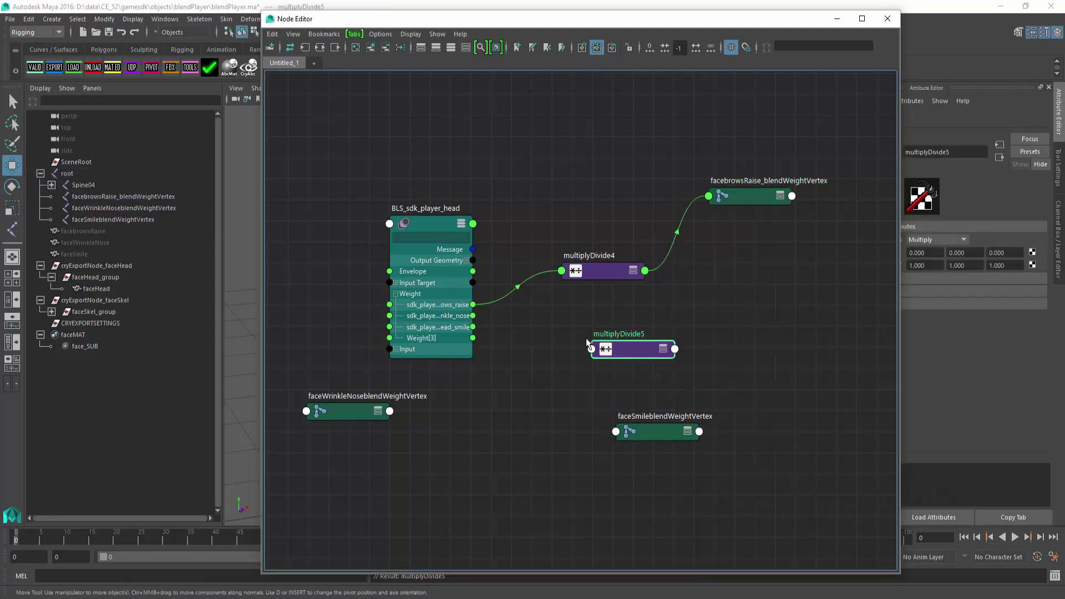
pyautogui.moveTo(650, 432); pyautogui.dragTo(835, 426)
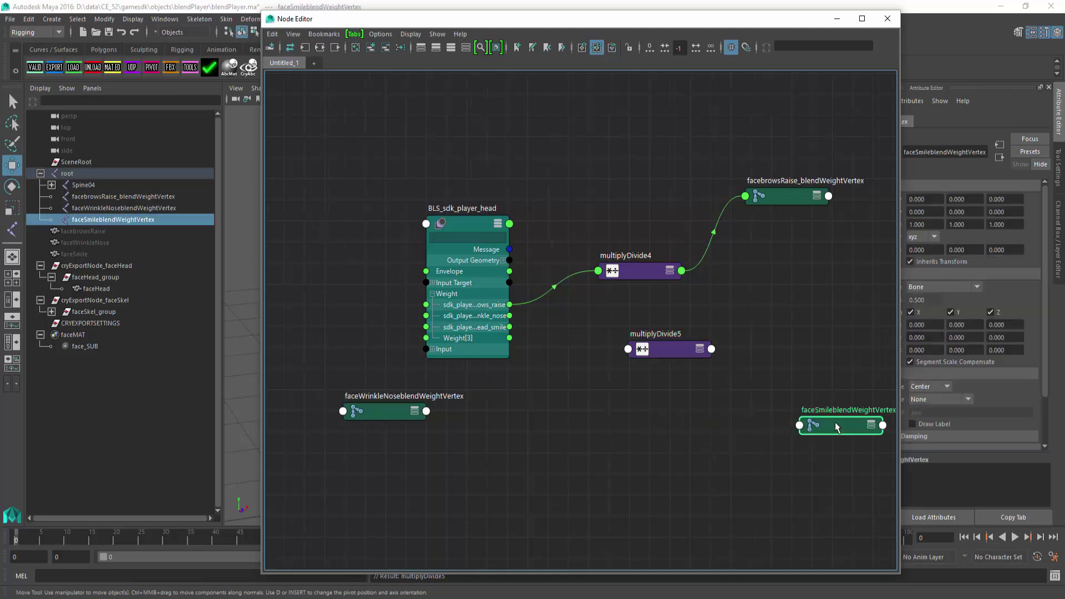
pyautogui.moveTo(403, 410); pyautogui.dragTo(809, 268)
pyautogui.click(821, 268)
pyautogui.moveTo(680, 349); pyautogui.dragTo(660, 339)
pyautogui.click(679, 339)
pyautogui.click(612, 420)
# - Connect the wrinkle nose weight through the second multiplyDivide's Input 1X and Output X to Translate X of faceWrinkleNoseblendWeightVertex, and collapse the nodes
pyautogui.moveTo(509, 316); pyautogui.dragTo(606, 430)
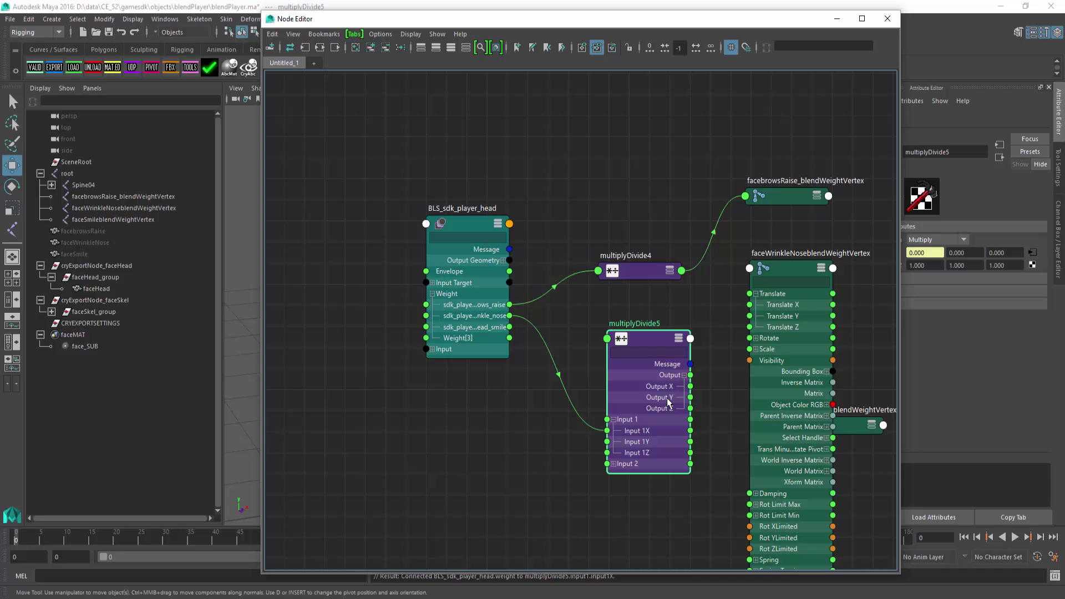
pyautogui.moveTo(689, 387); pyautogui.dragTo(749, 305)
pyautogui.click(821, 267)
pyautogui.click(678, 340)
pyautogui.moveTo(661, 339); pyautogui.dragTo(652, 310)
# - Create a third multiplyDivide node and arrange it with faceSmileblendWeightVertex, expanding the attributes of both nodes
pyautogui.click(655, 427)
pyautogui.press('Tab')
pyautogui.write('multi')
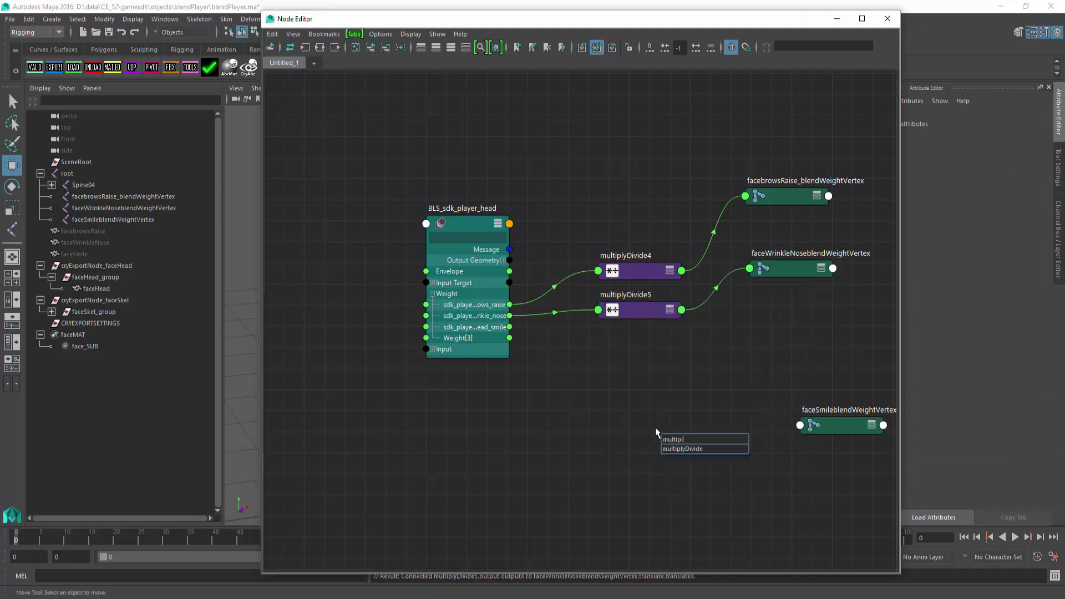
pyautogui.press('Return')
pyautogui.moveTo(693, 436); pyautogui.dragTo(635, 358)
pyautogui.click(669, 349)
pyautogui.click(674, 386)
pyautogui.click(604, 430)
pyautogui.moveTo(843, 425); pyautogui.dragTo(792, 332)
pyautogui.press('3')
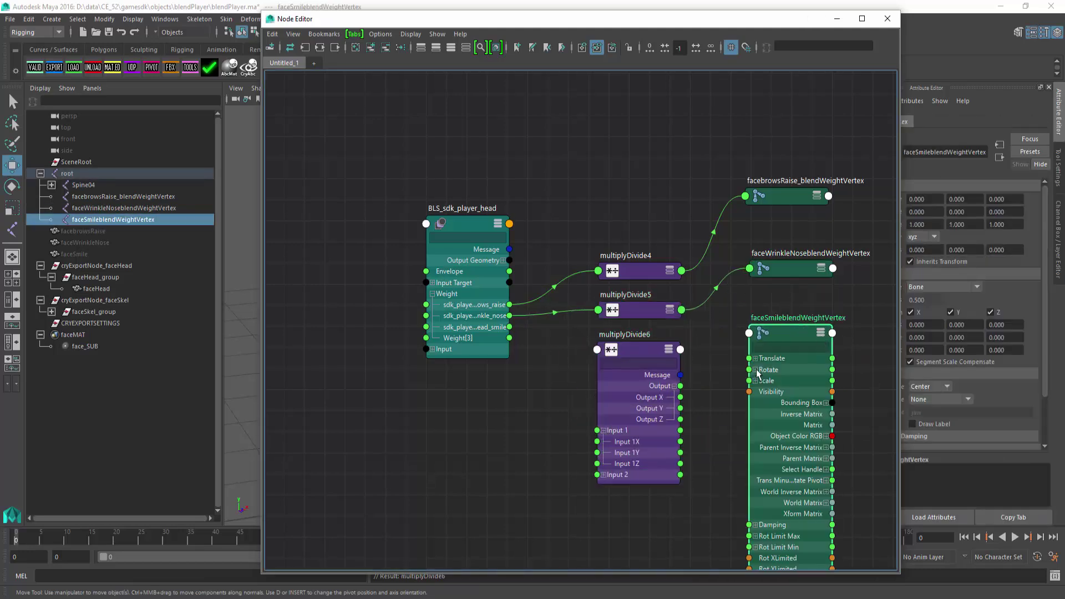
# - Connect the smile weight through the third multiplyDivide's Input 1X and Output X to Translate X of faceSmileblendWeightVertex, and collapse both nodes
pyautogui.moveTo(509, 327); pyautogui.dragTo(597, 441)
pyautogui.moveTo(680, 397); pyautogui.dragTo(749, 370)
pyautogui.press('1')
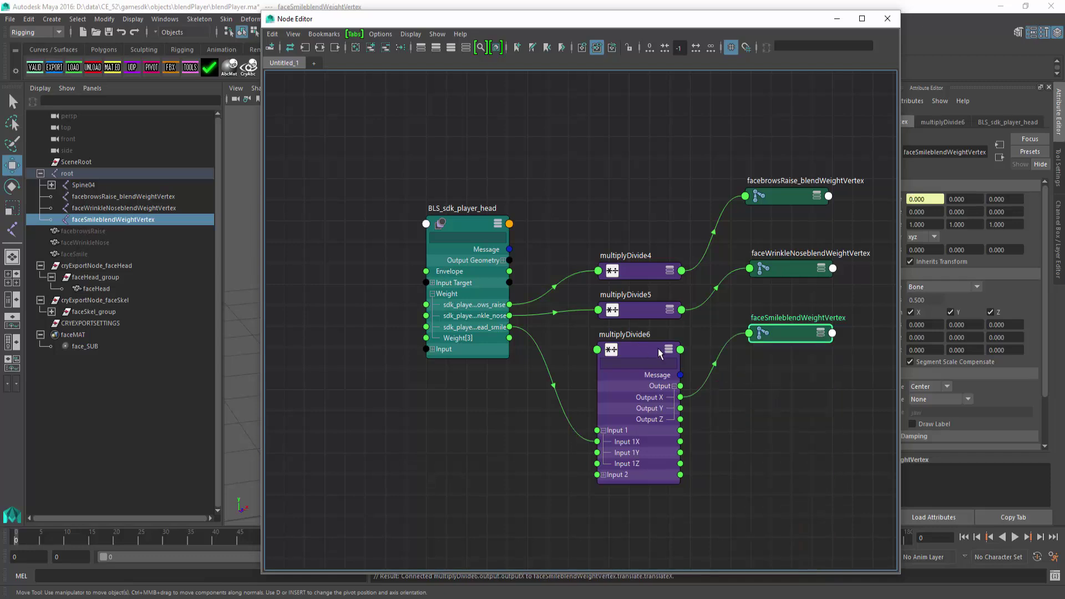
pyautogui.click(666, 353)
pyautogui.press('1')
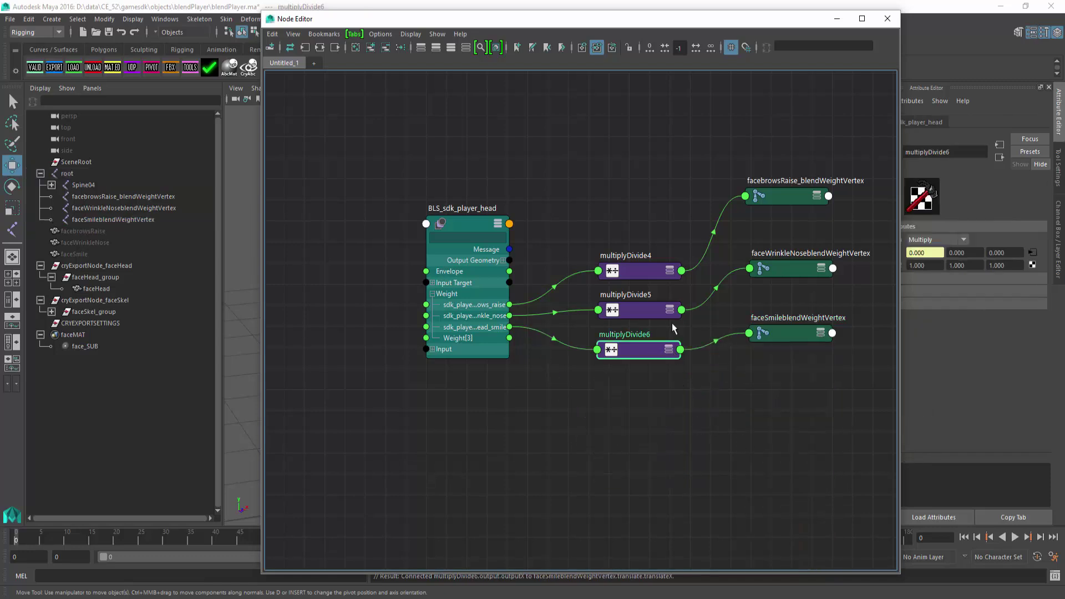
# - Close the Crytek Export window, set Input 2 X to 100 on all three multiplyDivide nodes, and close the Node Editor
pyautogui.moveTo(682, 20); pyautogui.dragTo(438, 27)
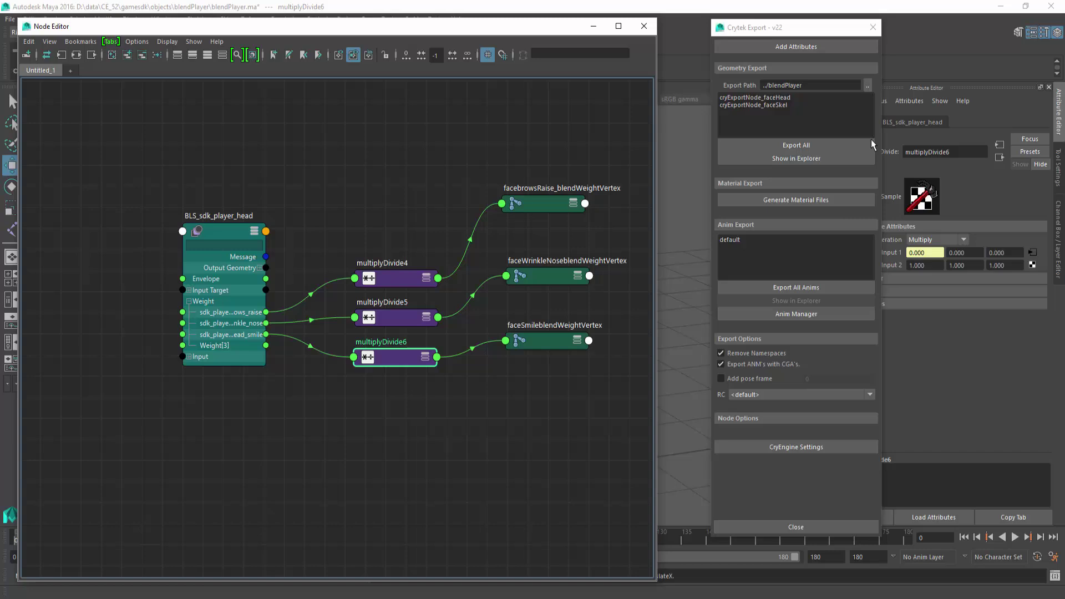
pyautogui.click(873, 27)
pyautogui.click(918, 265)
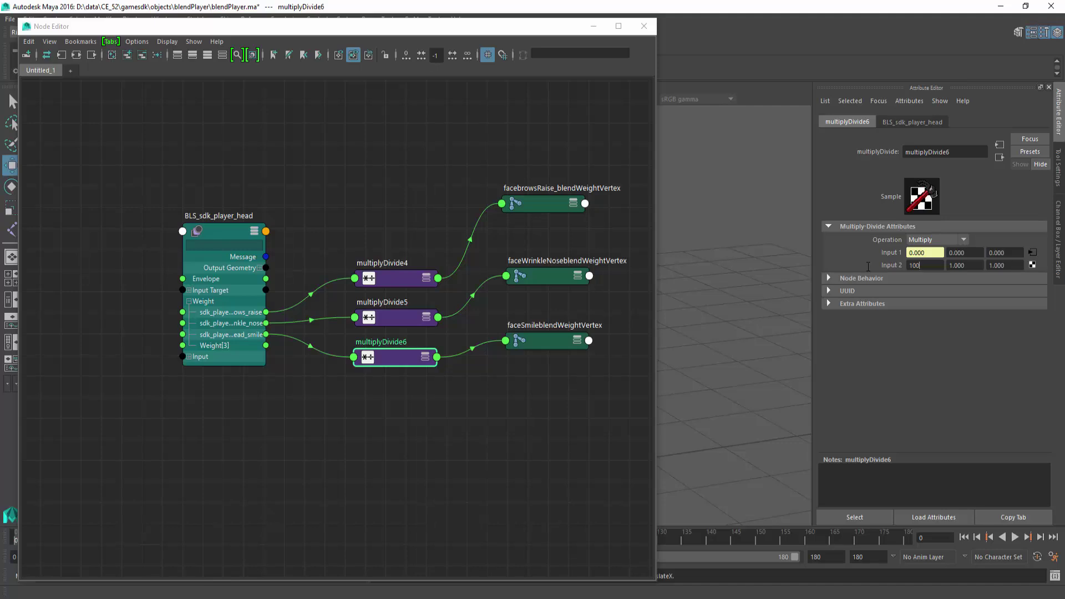
pyautogui.click(394, 321)
pyautogui.write('100')
pyautogui.moveTo(924, 265); pyautogui.dragTo(881, 268)
pyautogui.press('Return')
pyautogui.click(390, 281)
pyautogui.write('100')
pyautogui.press('Return')
pyautogui.click(643, 26)
pyautogui.keyDown('alt'); pyautogui.moveTo(580, 355); pyautogui.dragTo(532, 373); pyautogui.keyUp('alt')
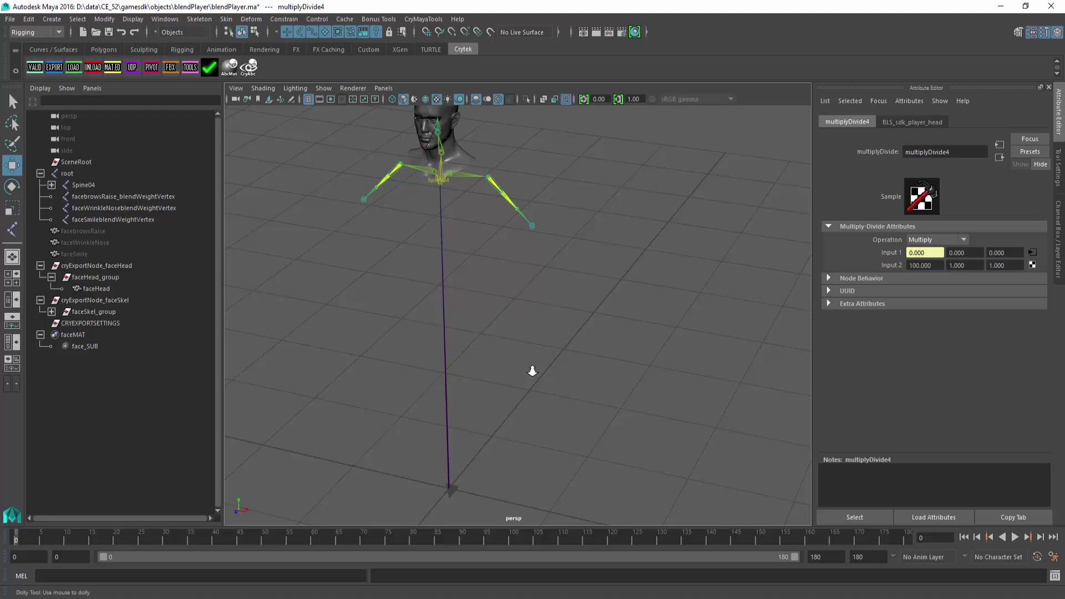
# - Test the brows raise weight of faceHead's BLS_sdk_player_head blend shape by moving it to 1 and back to 0
pyautogui.click(644, 399)
pyautogui.keyDown('alt'); pyautogui.moveTo(644, 400); pyautogui.dragTo(524, 398, button='right'); pyautogui.keyUp('alt')
pyautogui.keyDown('alt'); pyautogui.moveTo(524, 398); pyautogui.dragTo(528, 411, button='middle'); pyautogui.keyUp('alt')
pyautogui.click(115, 289)
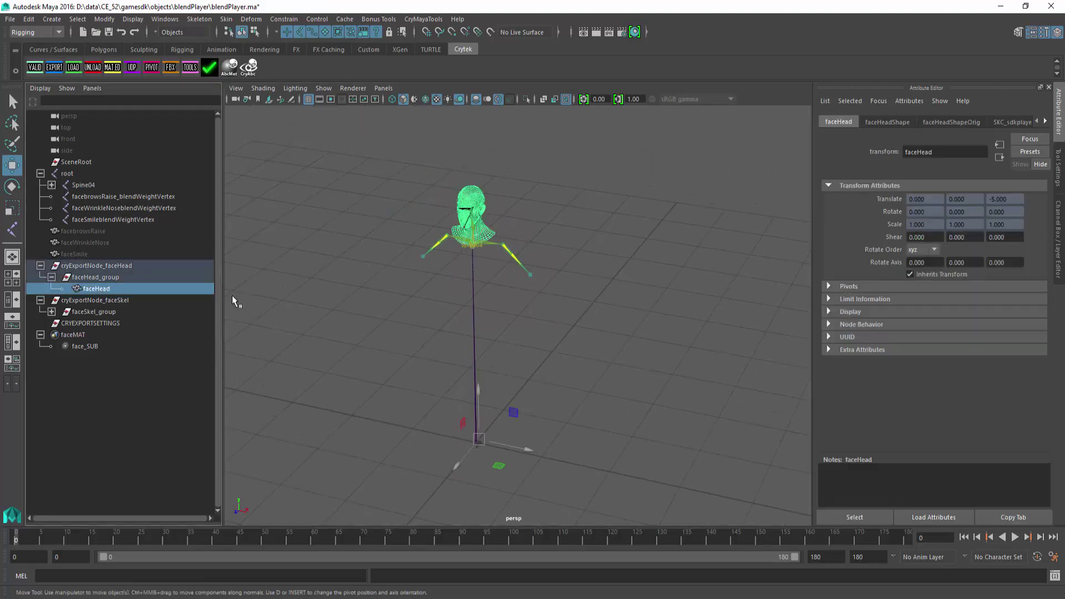
pyautogui.keyDown('alt'); pyautogui.moveTo(422, 262); pyautogui.dragTo(450, 273, button='right'); pyautogui.keyUp('alt')
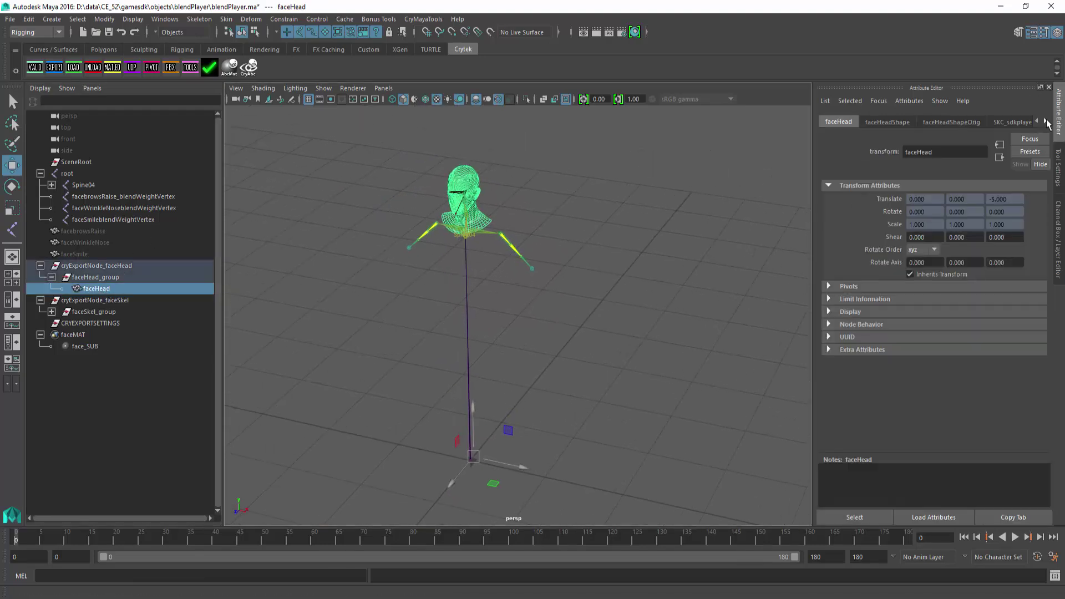
pyautogui.click(1044, 121)
pyautogui.click(1045, 121)
pyautogui.click(987, 121)
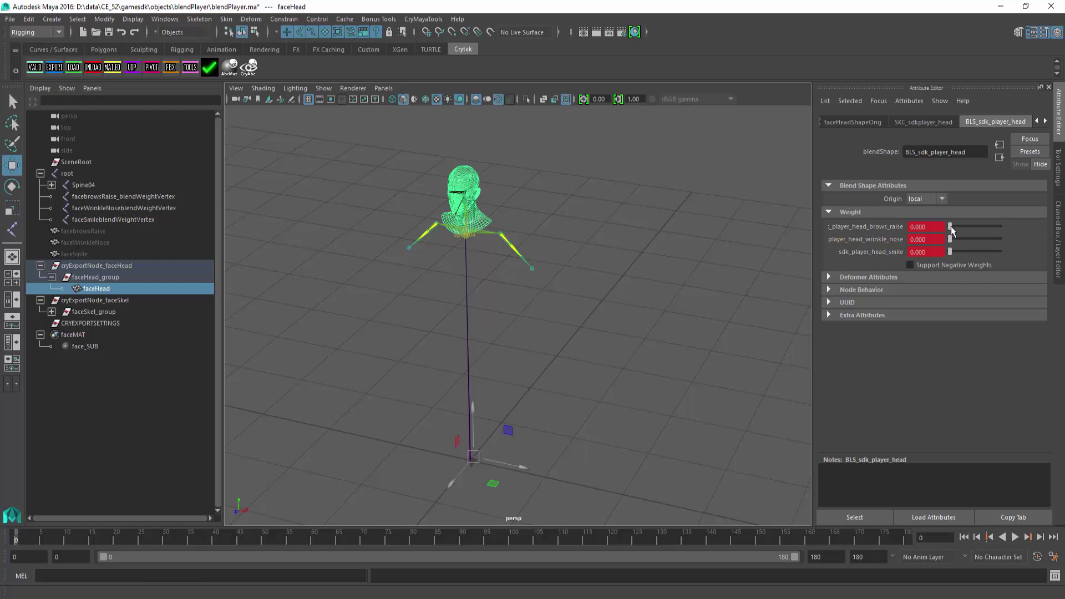
pyautogui.moveTo(950, 231); pyautogui.dragTo(1002, 230)
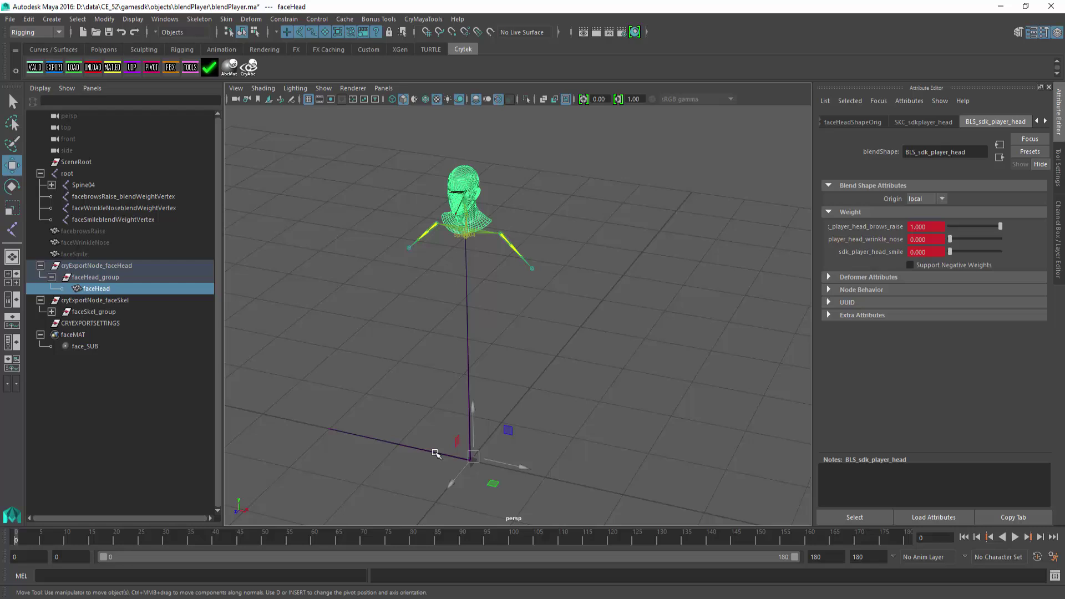
pyautogui.keyDown('alt'); pyautogui.moveTo(550, 464); pyautogui.dragTo(581, 451, button='middle'); pyautogui.keyUp('alt')
pyautogui.keyDown('alt'); pyautogui.moveTo(581, 451); pyautogui.dragTo(572, 453); pyautogui.keyUp('alt')
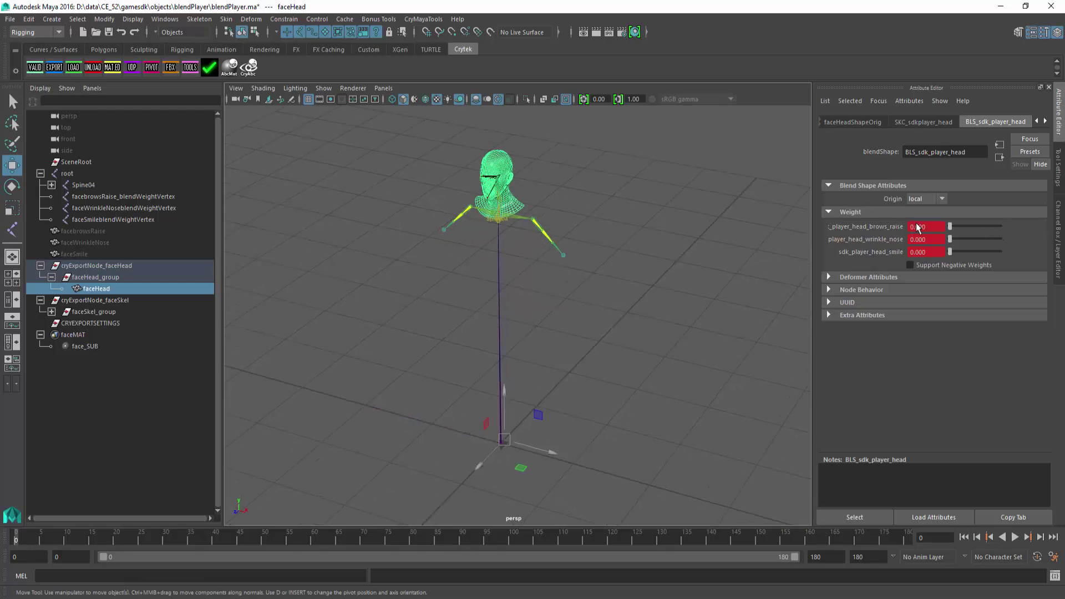
# - Clear the selection and save the blendPlayer scene
pyautogui.click(715, 277)
pyautogui.hotkey('ctrl', 's')
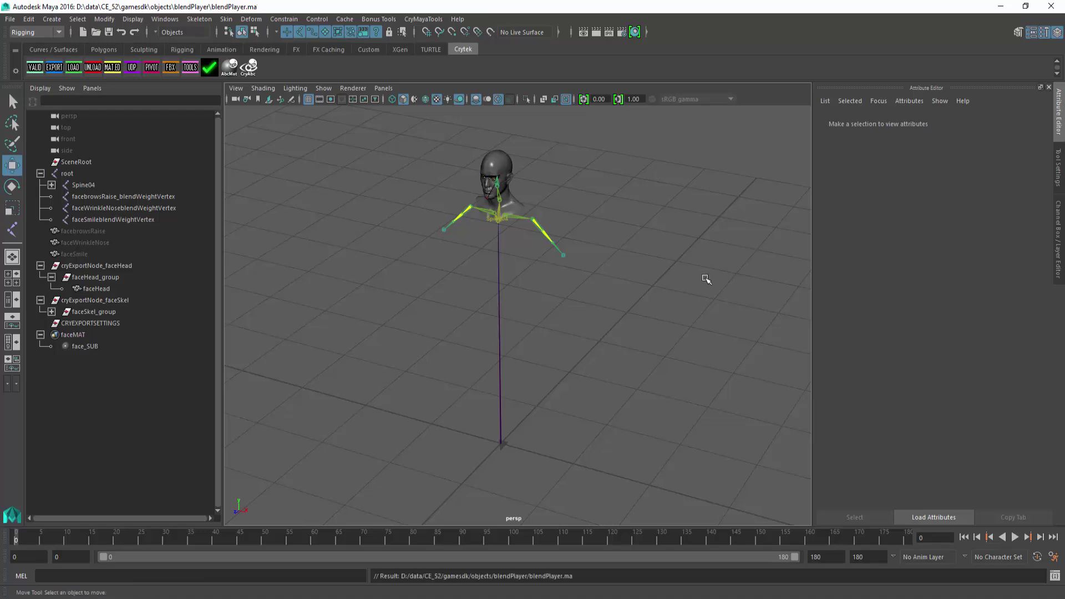
pyautogui.keyDown('alt'); pyautogui.moveTo(599, 281); pyautogui.dragTo(602, 294, button='middle'); pyautogui.keyUp('alt')
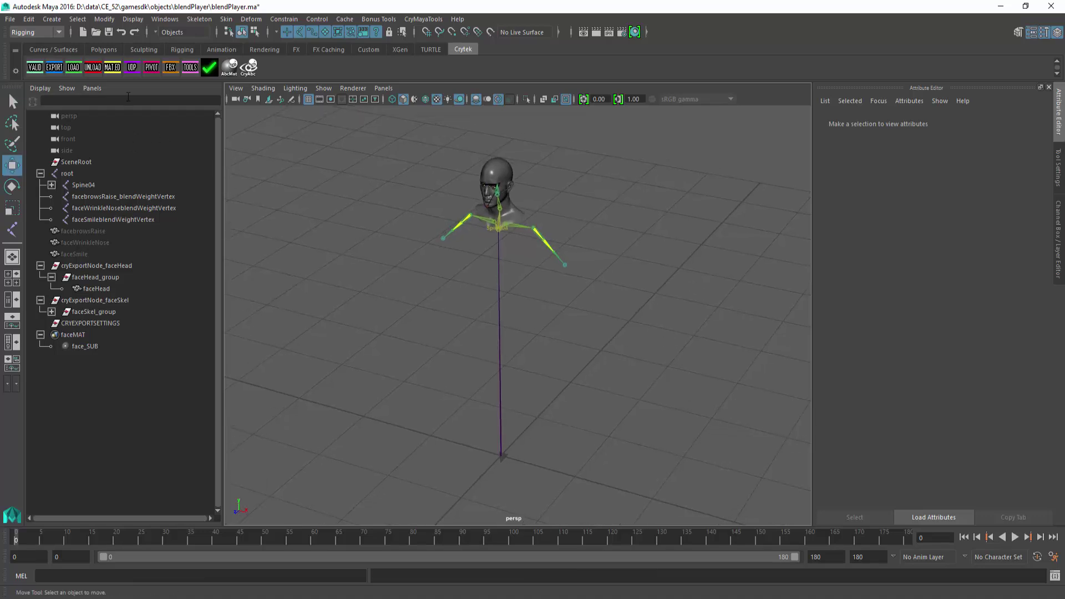
# - Open the Crytek Export window, select cryExportNode_faceSkel in the scene, and set the geometry export path to ../blendPlayer
pyautogui.click(54, 68)
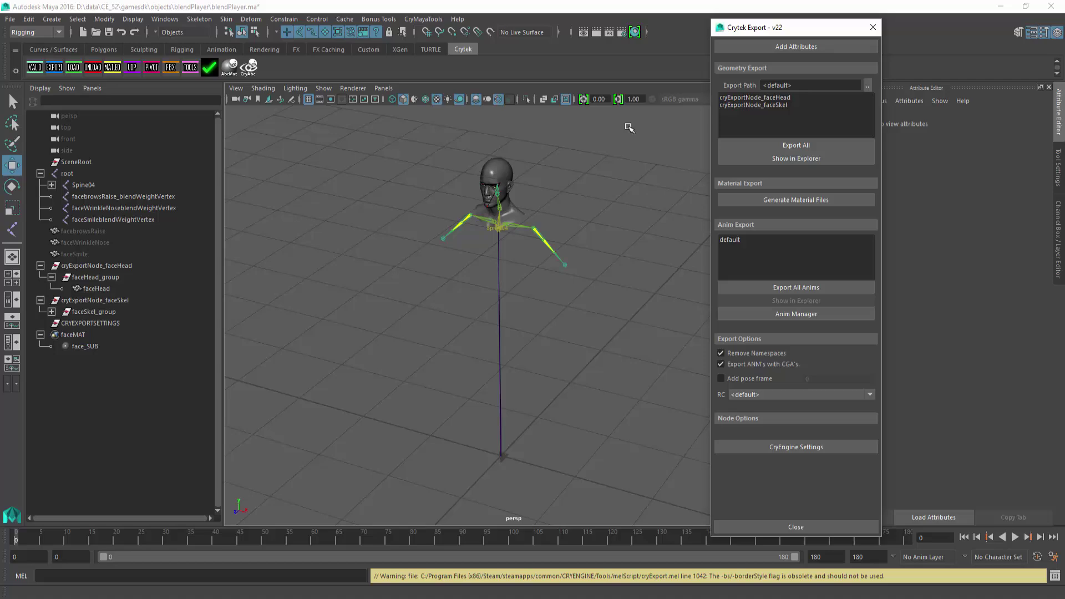
pyautogui.click(98, 300)
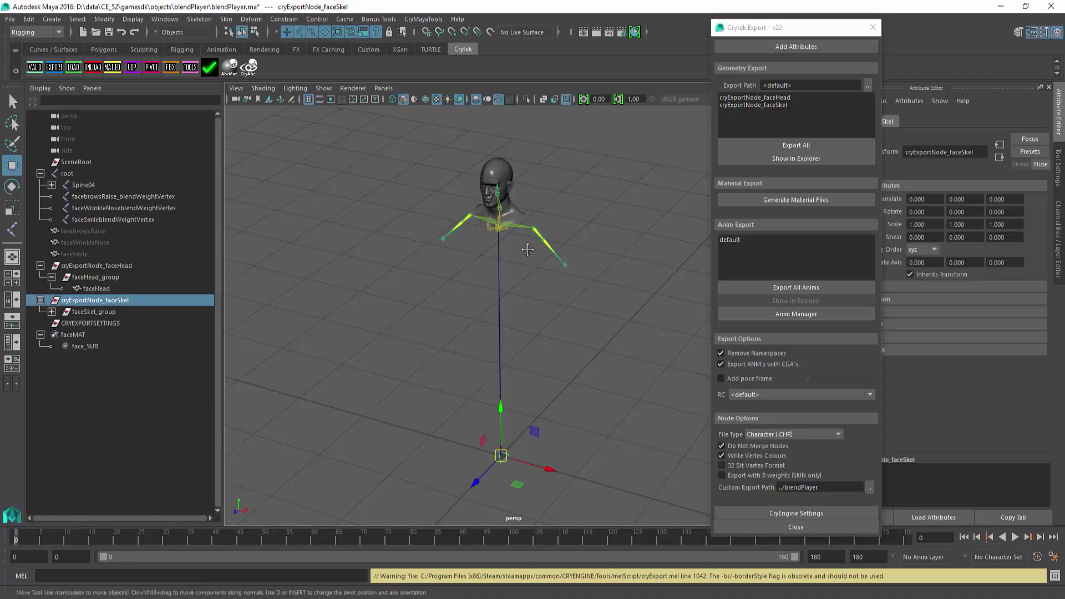
pyautogui.click(866, 84)
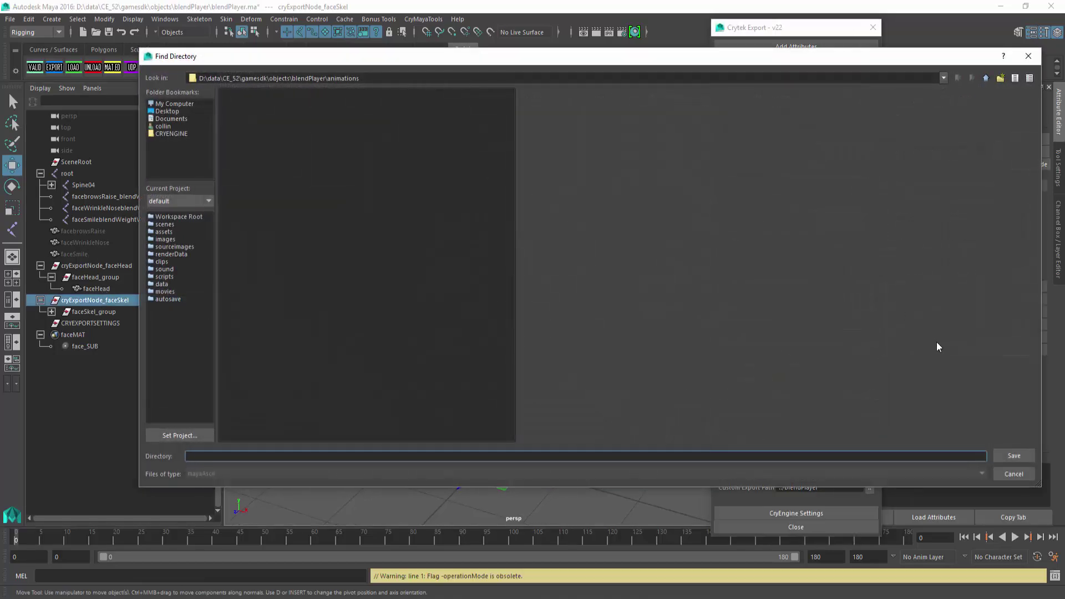
pyautogui.click(986, 79)
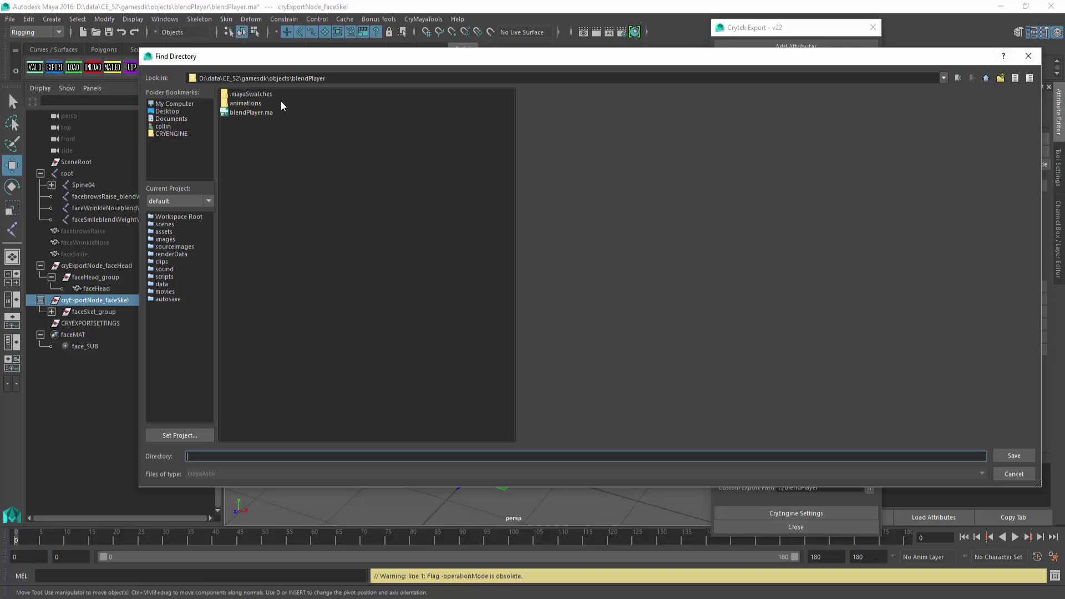
pyautogui.click(1005, 474)
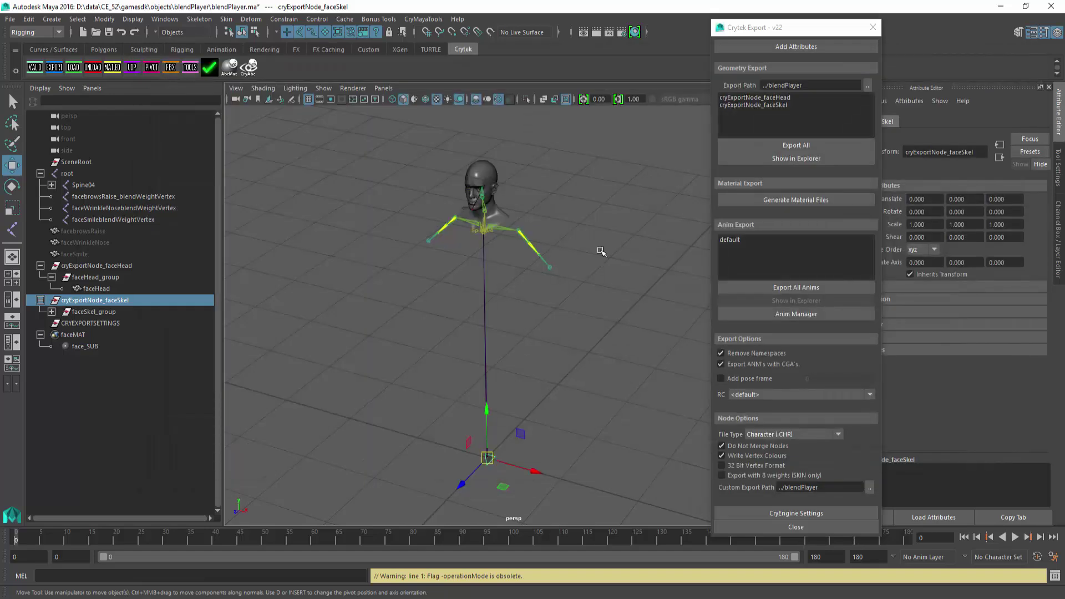
# - Export the cryExportNode_faceSkel geometry and bring up the node options of cryExportNode_faceHead
pyautogui.click(767, 105)
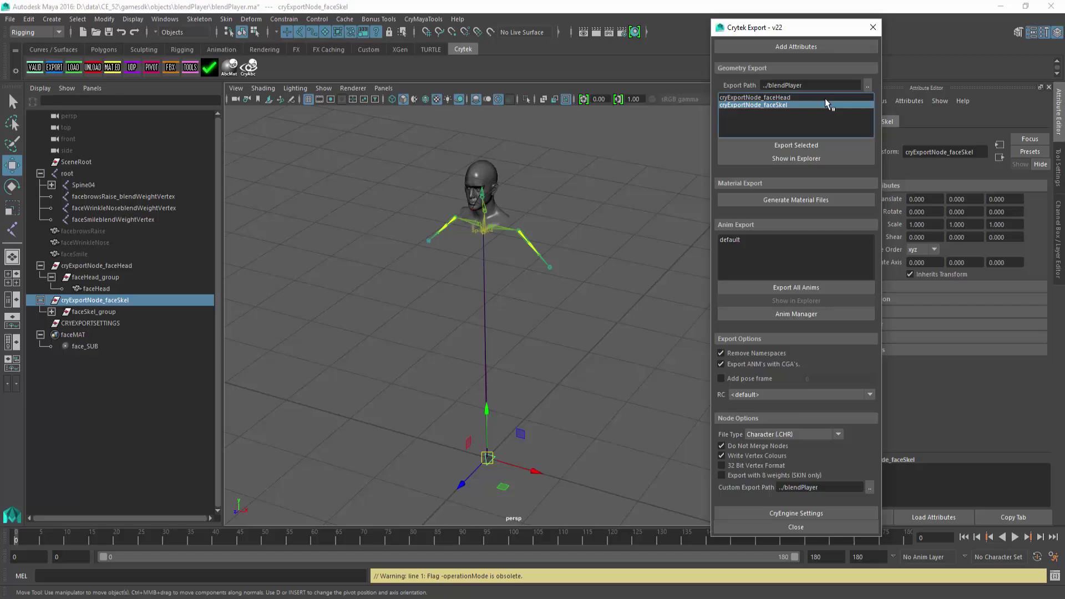
pyautogui.click(833, 145)
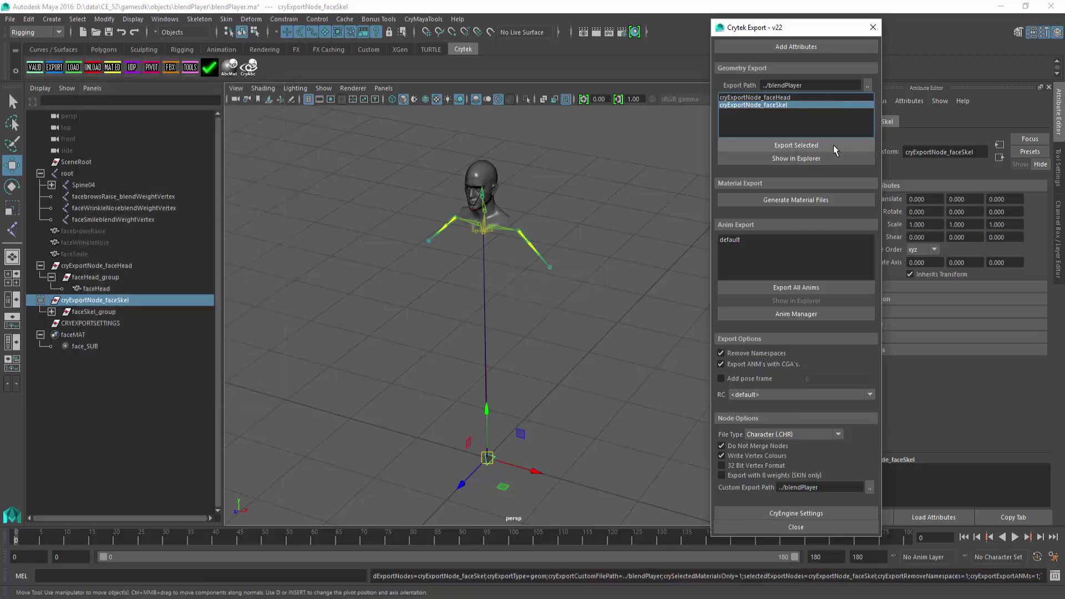
pyautogui.click(107, 266)
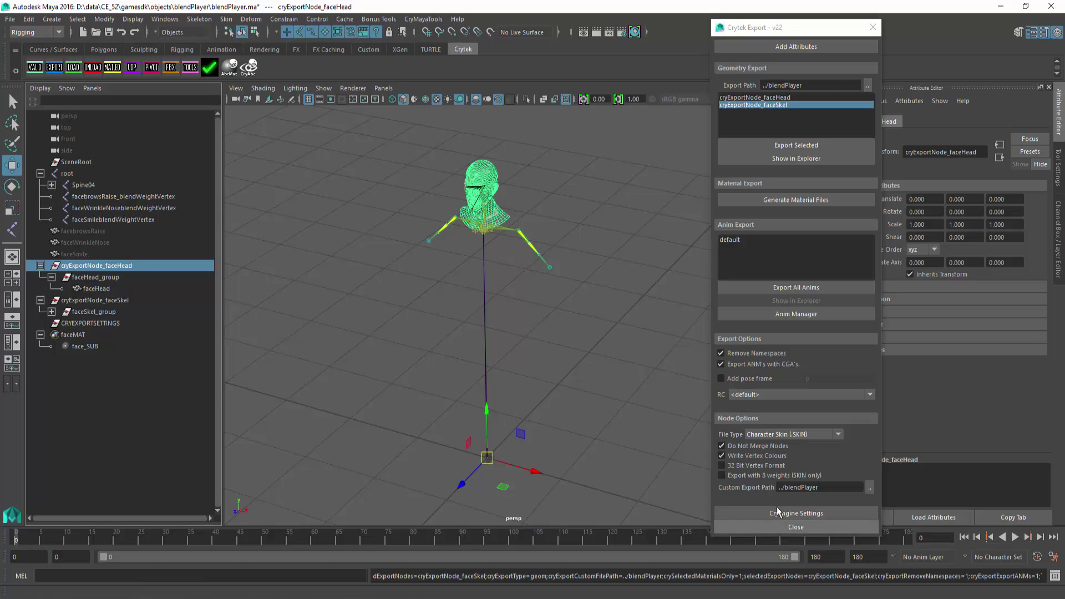
pyautogui.click(811, 149)
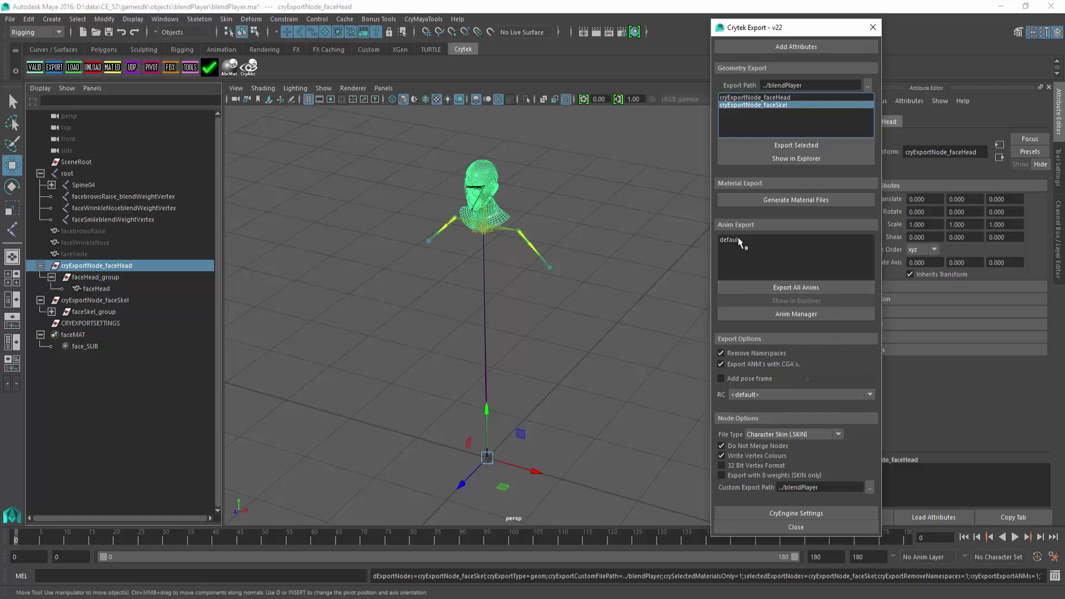
# - Export all animations, generate the material files, and clear the scene selection
pyautogui.click(796, 288)
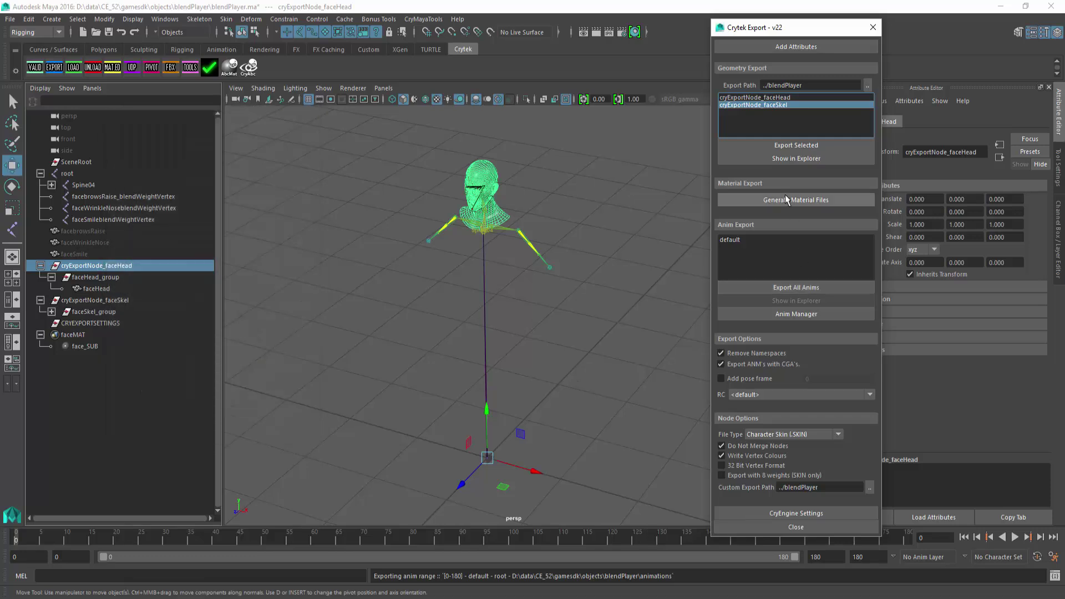
pyautogui.click(794, 201)
pyautogui.click(532, 308)
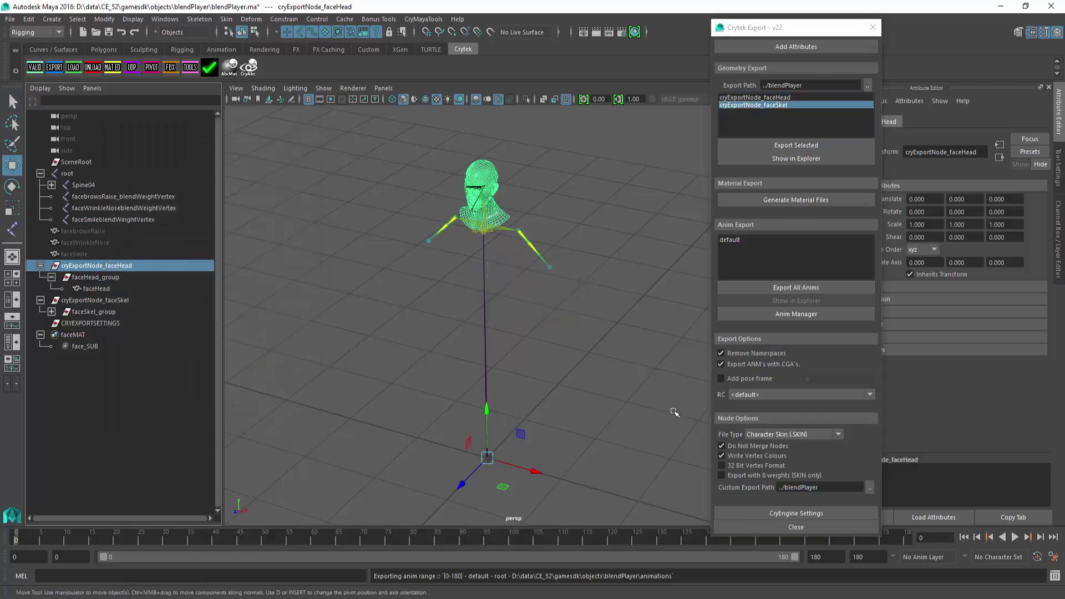
pyautogui.click(672, 411)
pyautogui.press('w')
pyautogui.keyDown('alt'); pyautogui.moveTo(651, 410); pyautogui.dragTo(656, 413, button='right'); pyautogui.keyUp('alt')
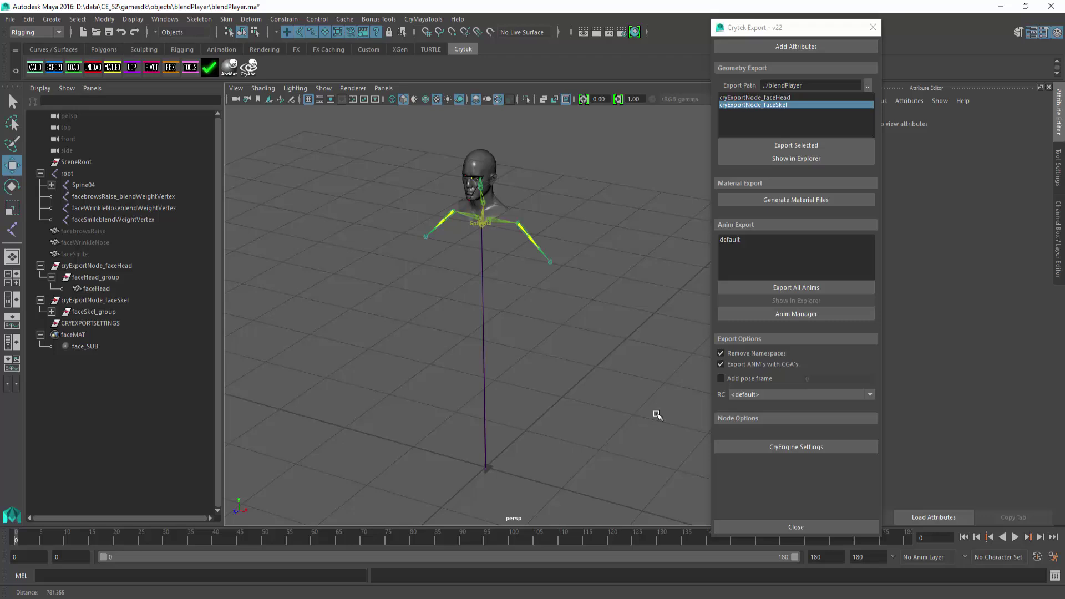